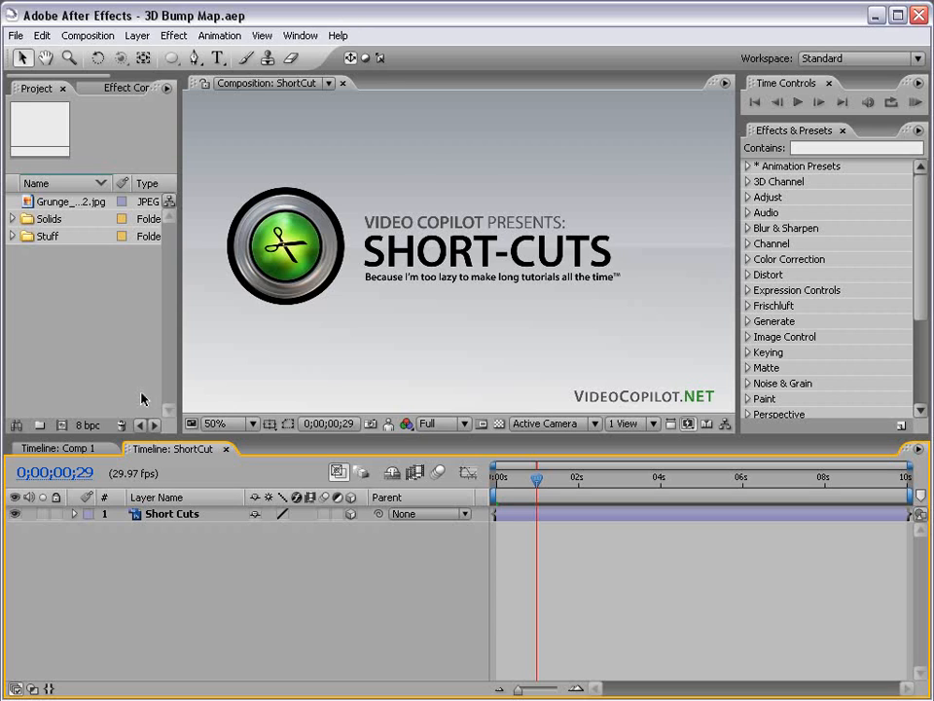
Open Comp 1 and move Light 1 across the texture into the lower-left part of the enlarged frame.
{"action": "left_click", "coordinate": [35, 450]}
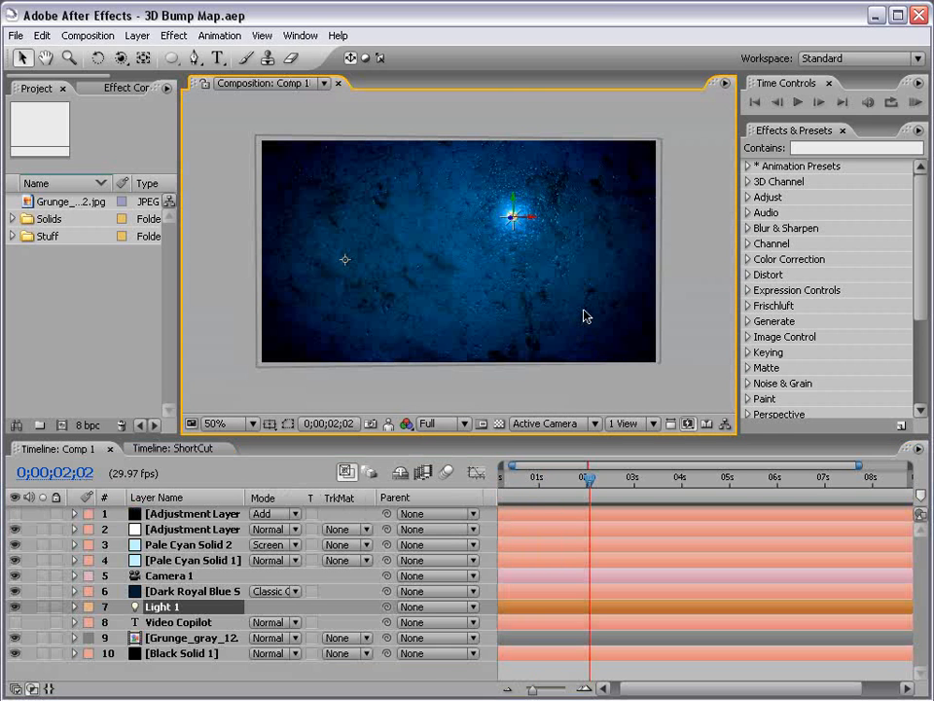
{"action": "key", "text": "grave"}
{"action": "key", "text": "period"}
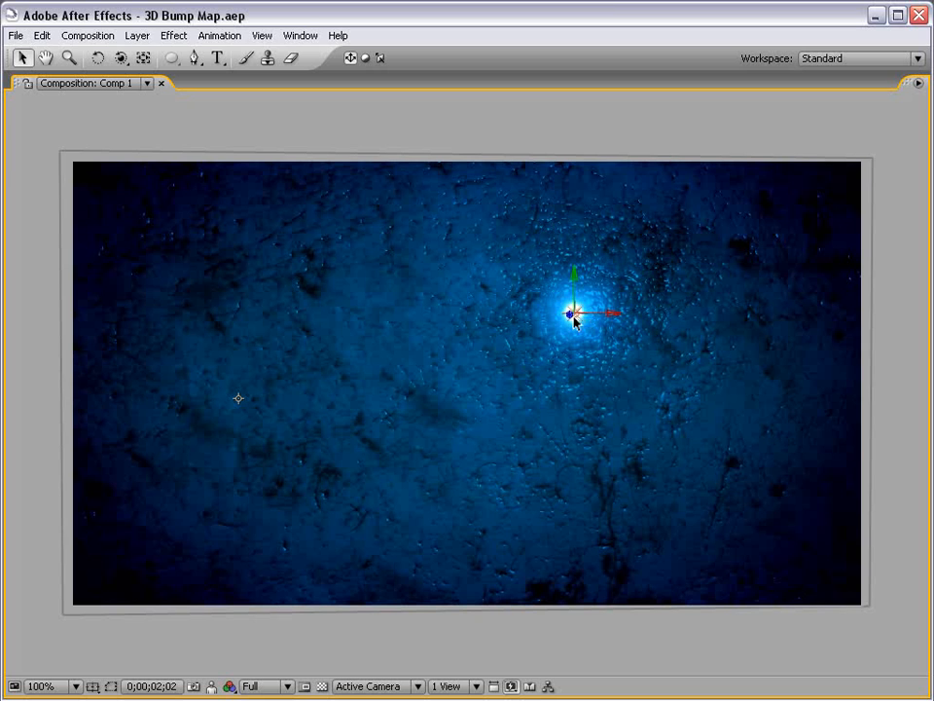
{"action": "left_click_drag", "start_coordinate": [579, 319], "coordinate": [290, 282]}
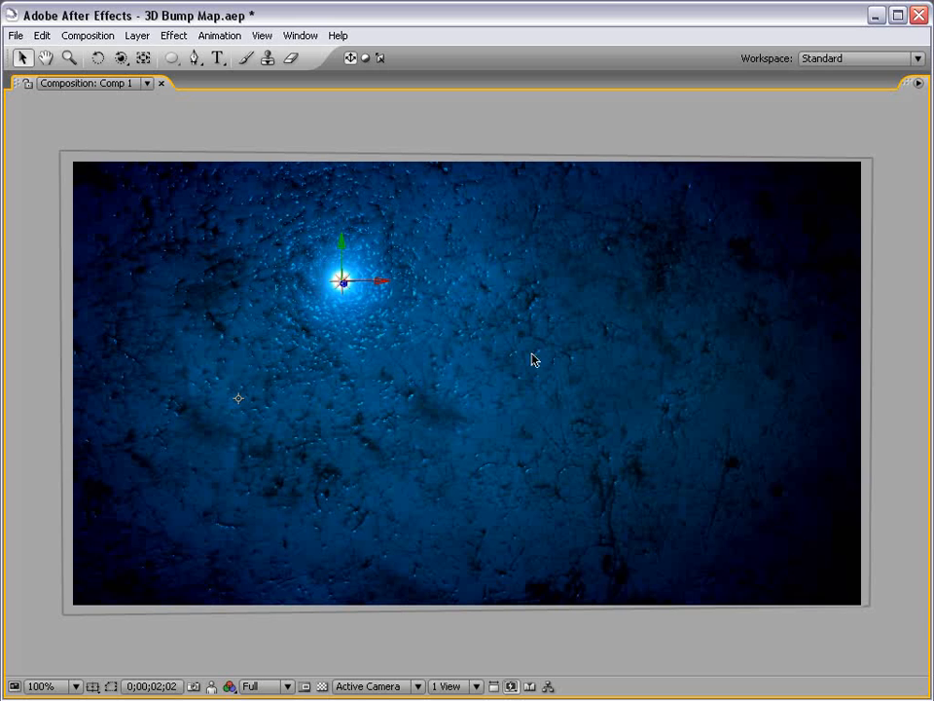
{"action": "left_click_drag", "start_coordinate": [342, 284], "coordinate": [298, 483]}
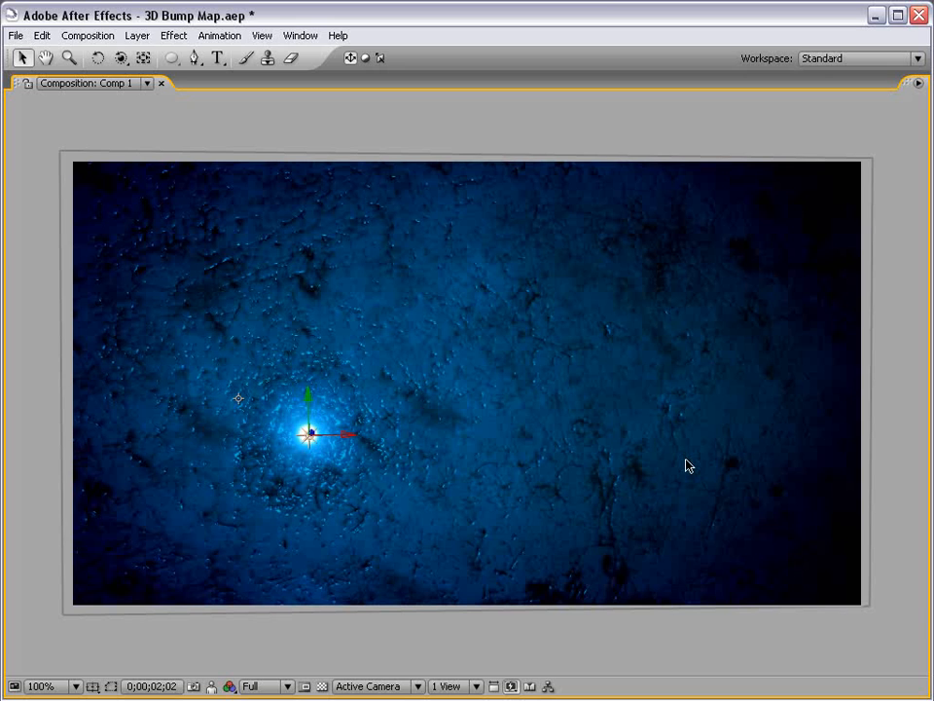
{"action": "key", "text": "comma"}
{"action": "key", "text": "grave"}
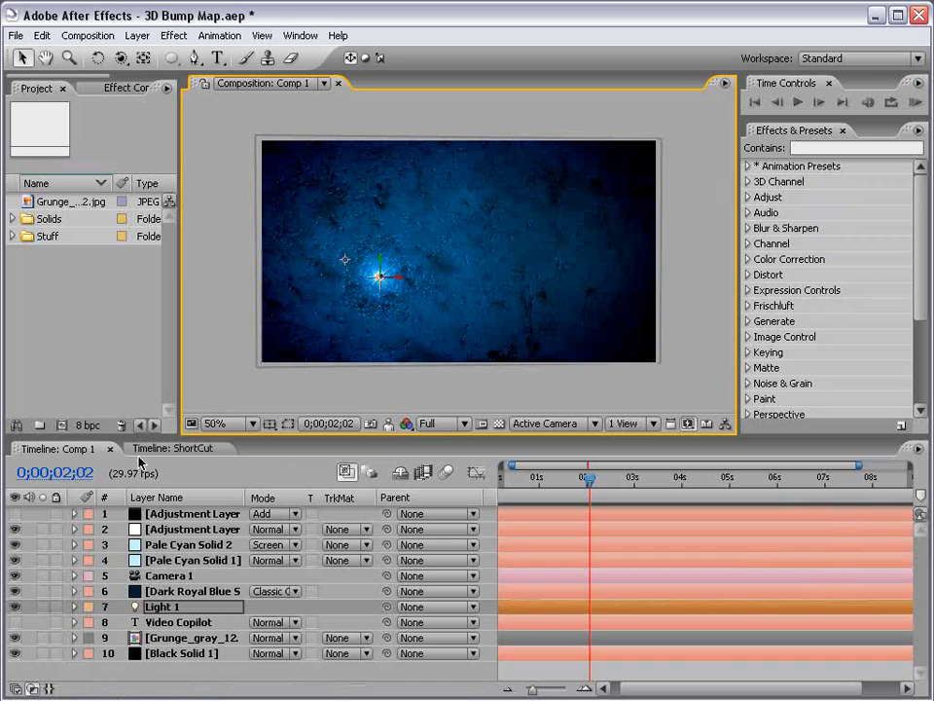
Turn on the visibility of the topmost adjustment layer and move Light 1 to the upper-right part of the frame.
{"action": "left_click", "coordinate": [188, 515]}
{"action": "left_click", "coordinate": [17, 515]}
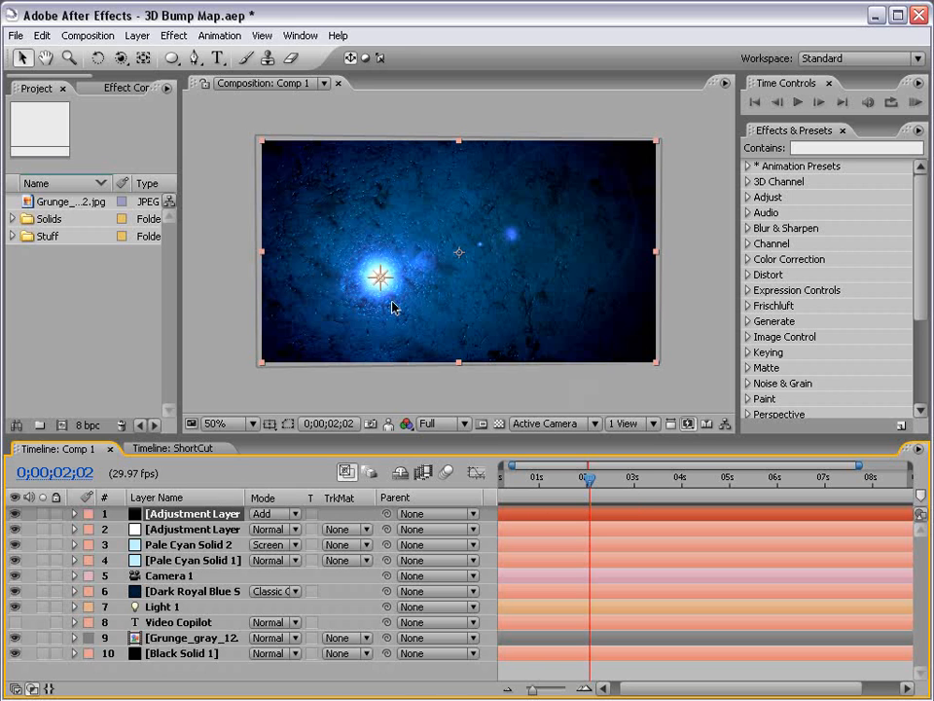
{"action": "key", "text": "grave"}
{"action": "left_click_drag", "start_coordinate": [312, 443], "coordinate": [607, 285]}
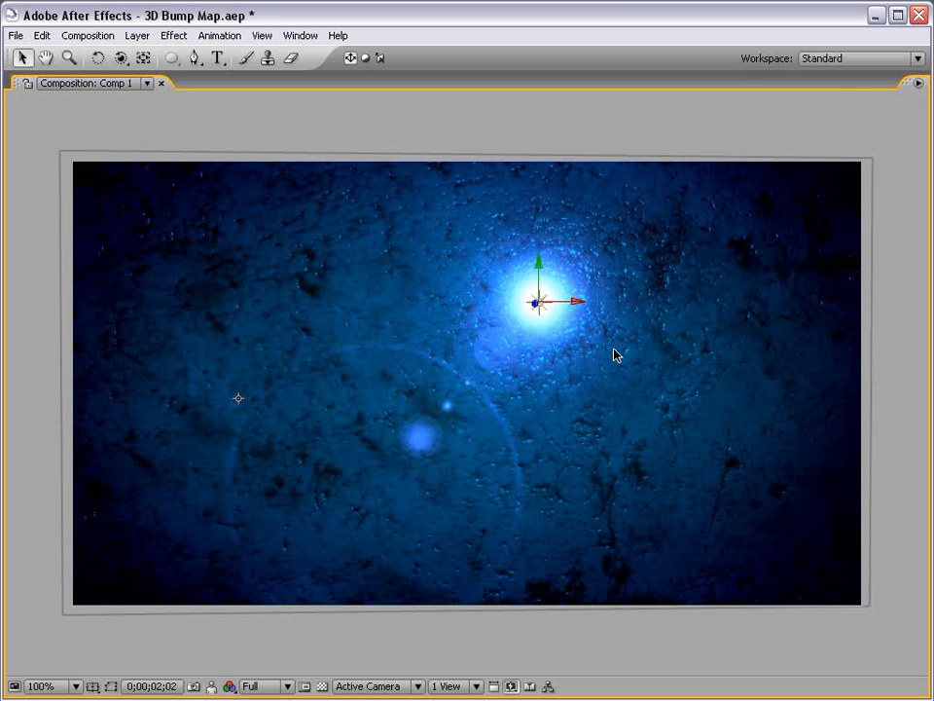
{"action": "key", "text": "grave"}
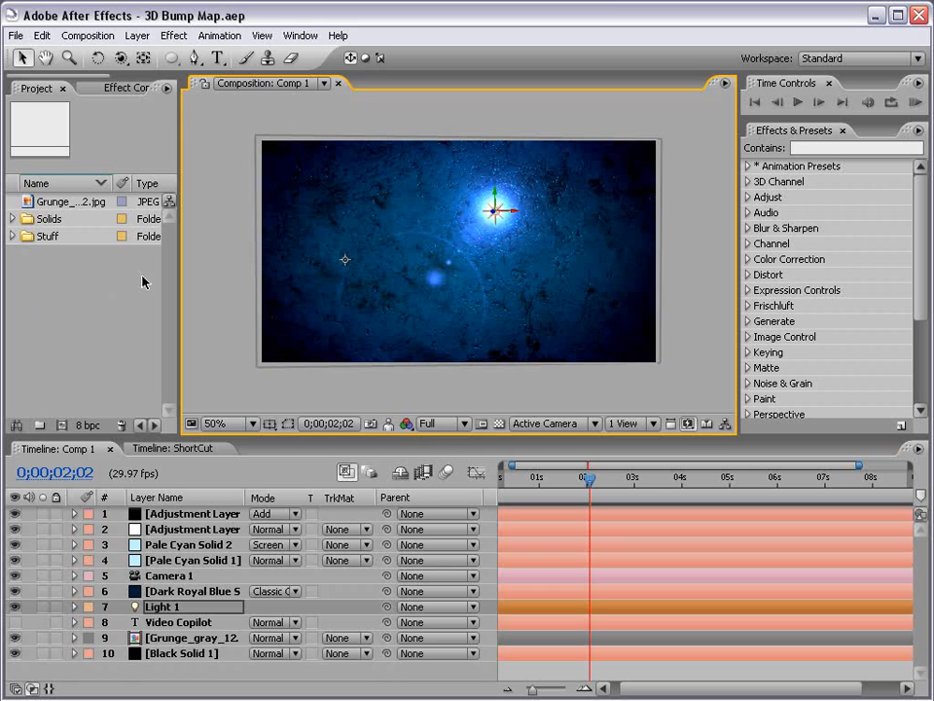
Create a 10-second composition named Comp 2 with the NTSC D1 Widescreen Square Pixel preset.
{"action": "left_click", "coordinate": [88, 35]}
{"action": "left_click", "coordinate": [221, 56]}
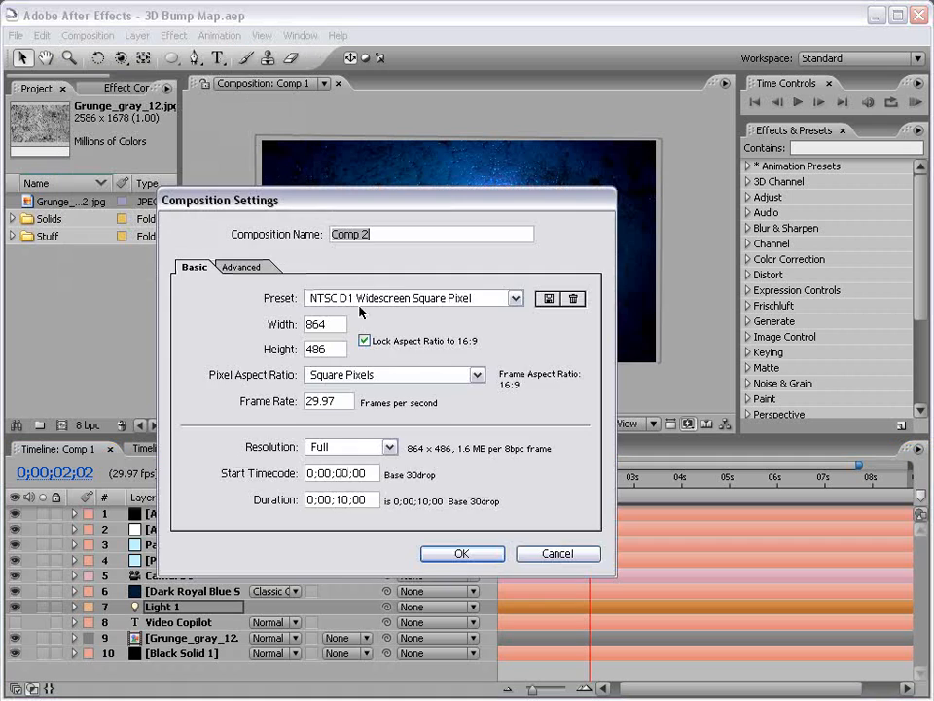
{"action": "left_click", "coordinate": [358, 303]}
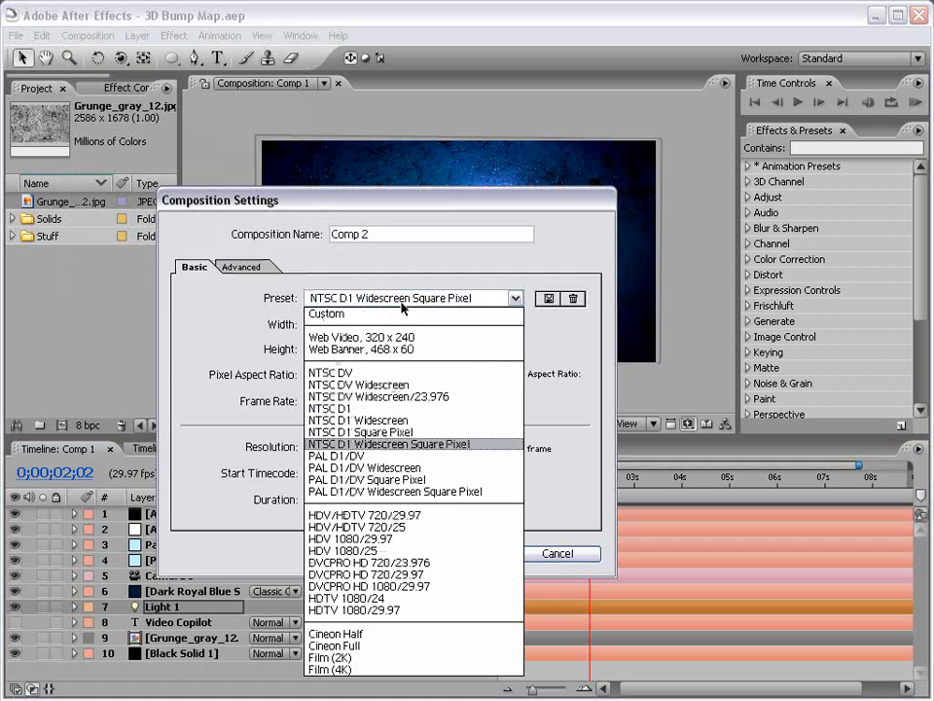
{"action": "left_click", "coordinate": [497, 446]}
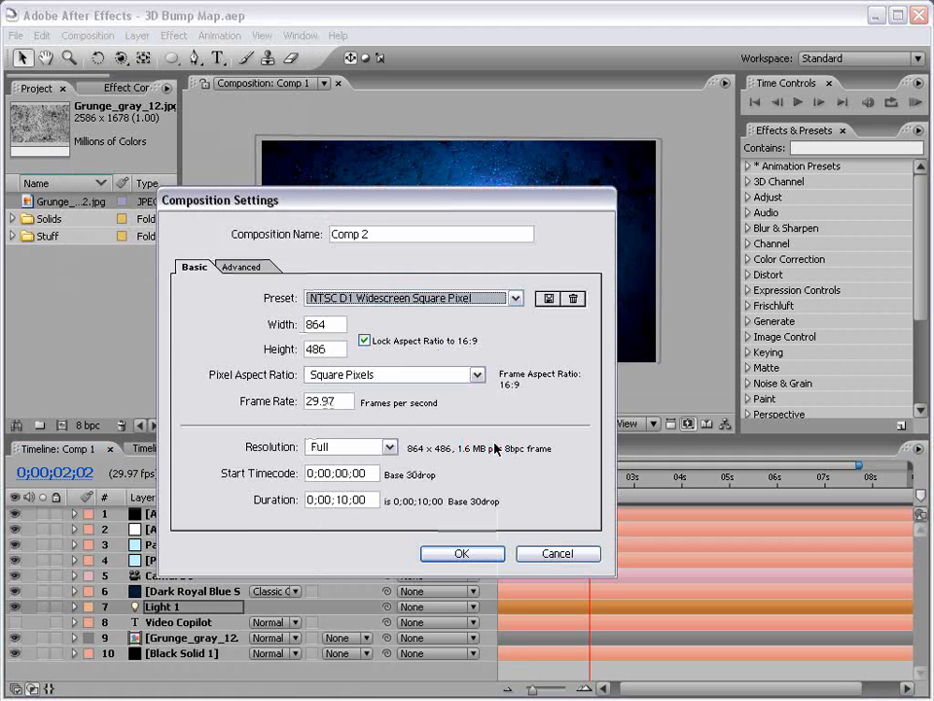
{"action": "left_click", "coordinate": [462, 553]}
Add Grunge_gray_12.jpg to the centre of Comp 2 and scale the layer to 53%.
{"action": "left_click_drag", "start_coordinate": [60, 219], "coordinate": [466, 261]}
{"action": "key", "text": "s"}
{"action": "left_click_drag", "start_coordinate": [316, 529], "coordinate": [263, 528]}
{"action": "left_click", "coordinate": [337, 229]}
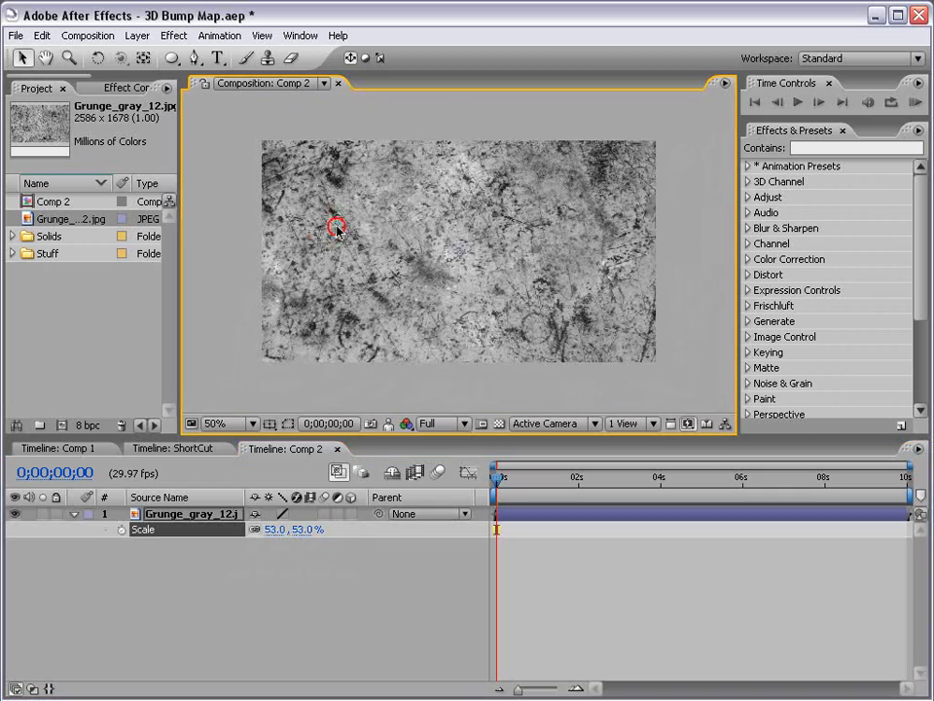
Pre-compose the grunge image layer as Texture, moving all attributes into the new composition.
{"action": "left_click", "coordinate": [137, 36]}
{"action": "left_click", "coordinate": [180, 508]}
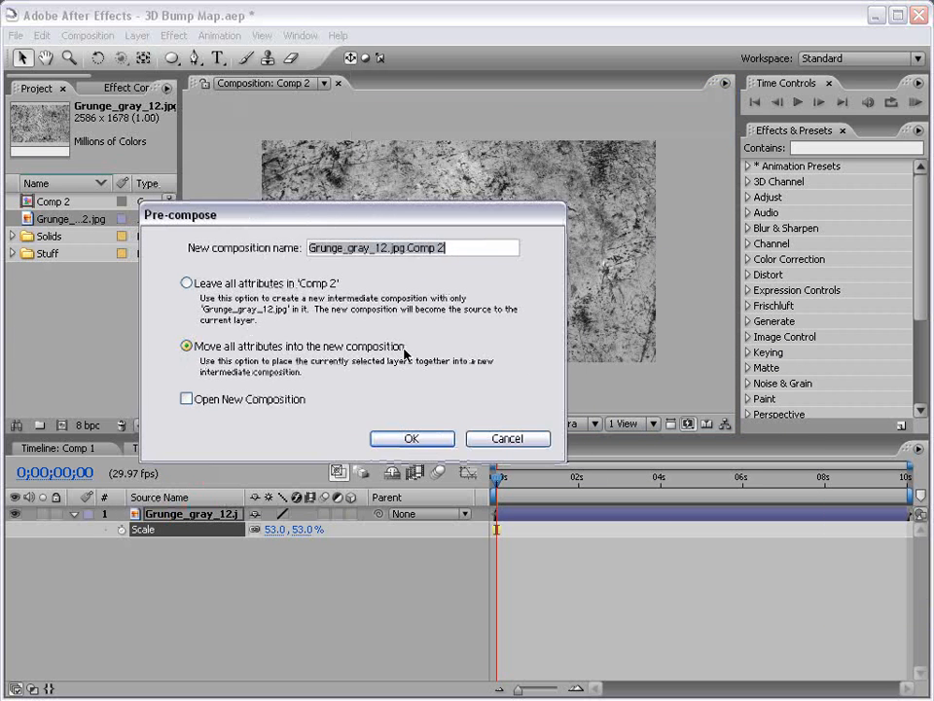
{"action": "type", "text": "Texture"}
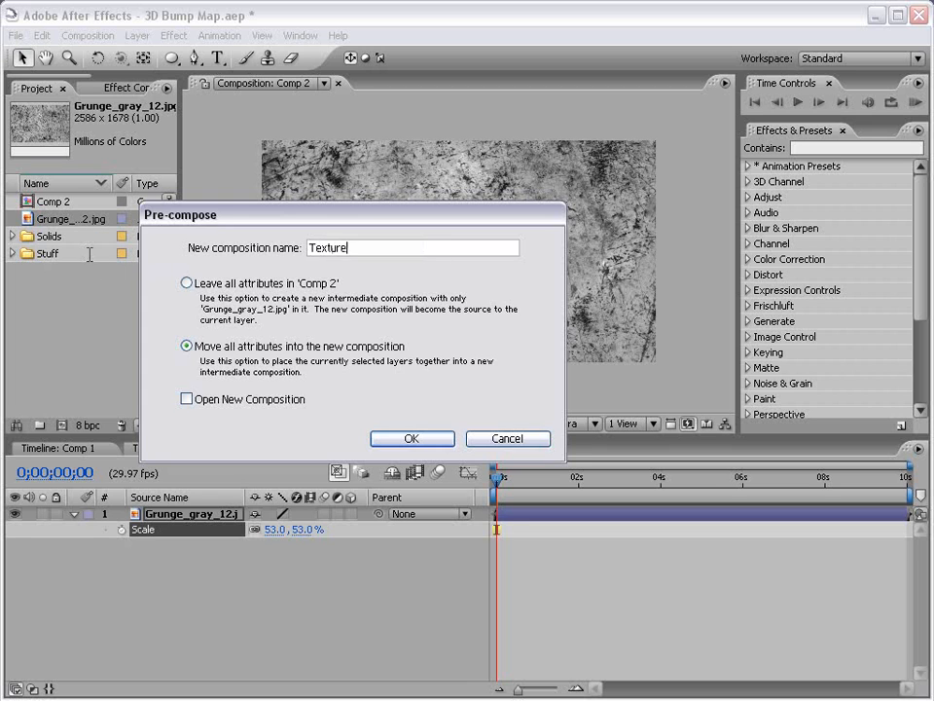
{"action": "key", "text": "Return"}
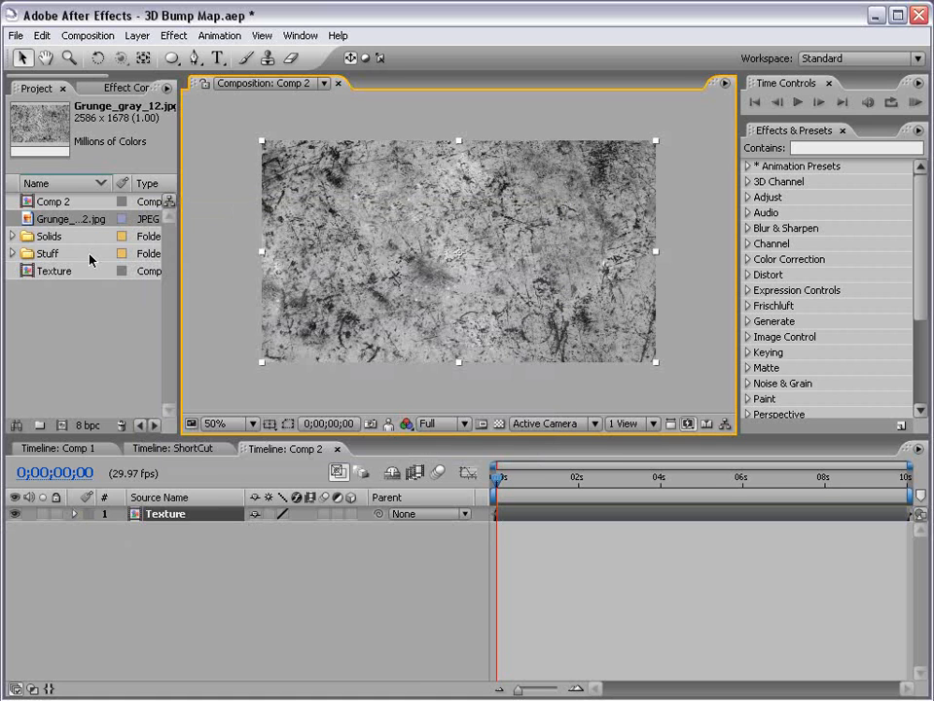
{"action": "left_click", "coordinate": [349, 541]}
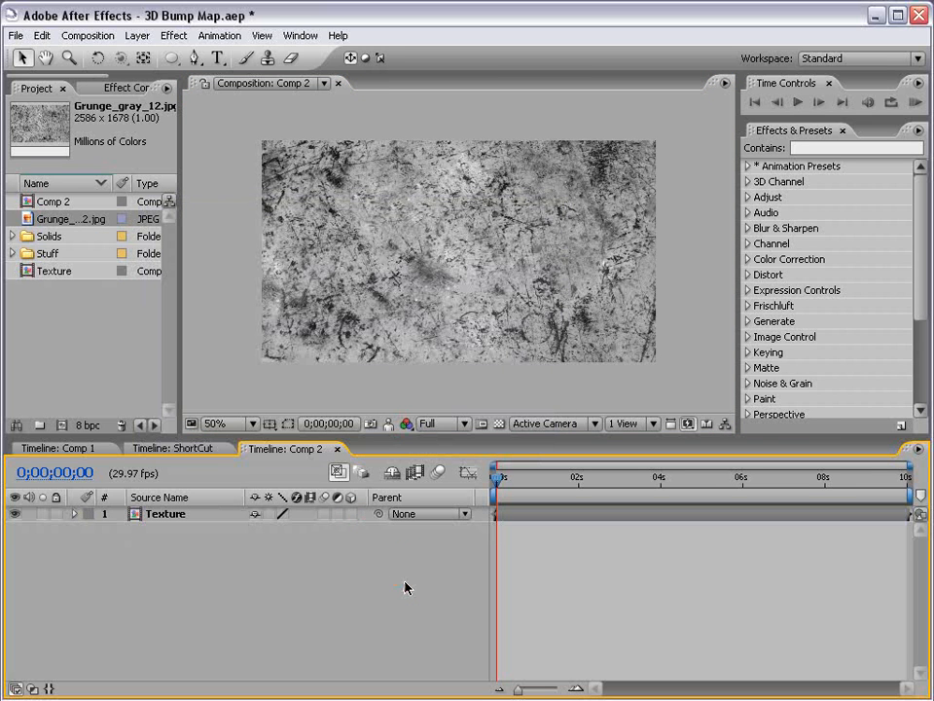
Make the Texture layer 3D and add a blue point light at 100% intensity without shadows.
{"action": "left_click", "coordinate": [351, 514]}
{"action": "left_click", "coordinate": [137, 35]}
{"action": "mouse_move", "coordinate": [155, 54]}
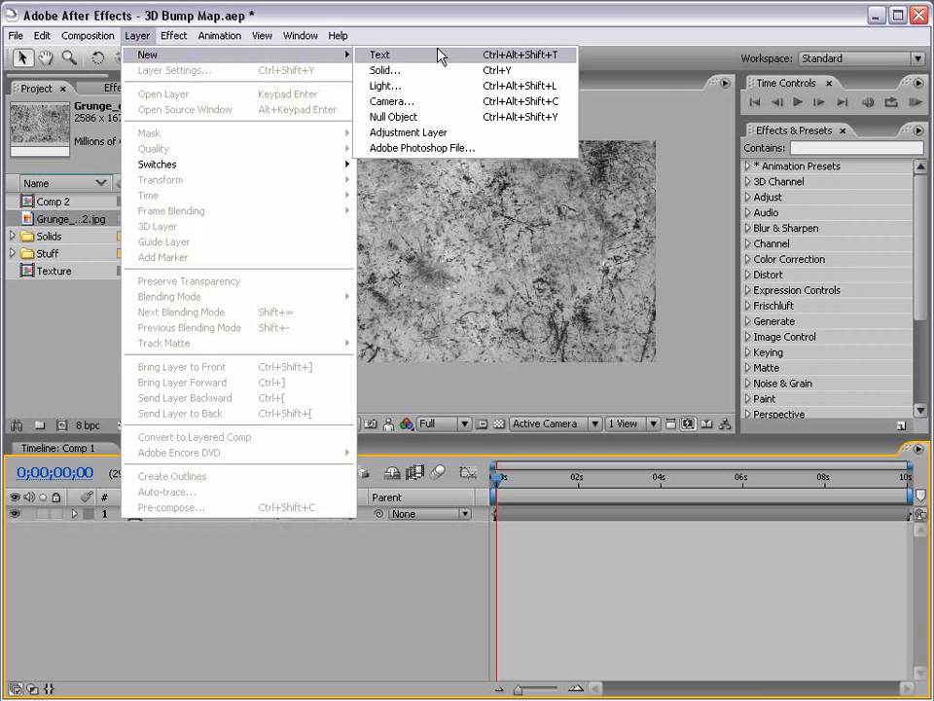
{"action": "left_click", "coordinate": [433, 89]}
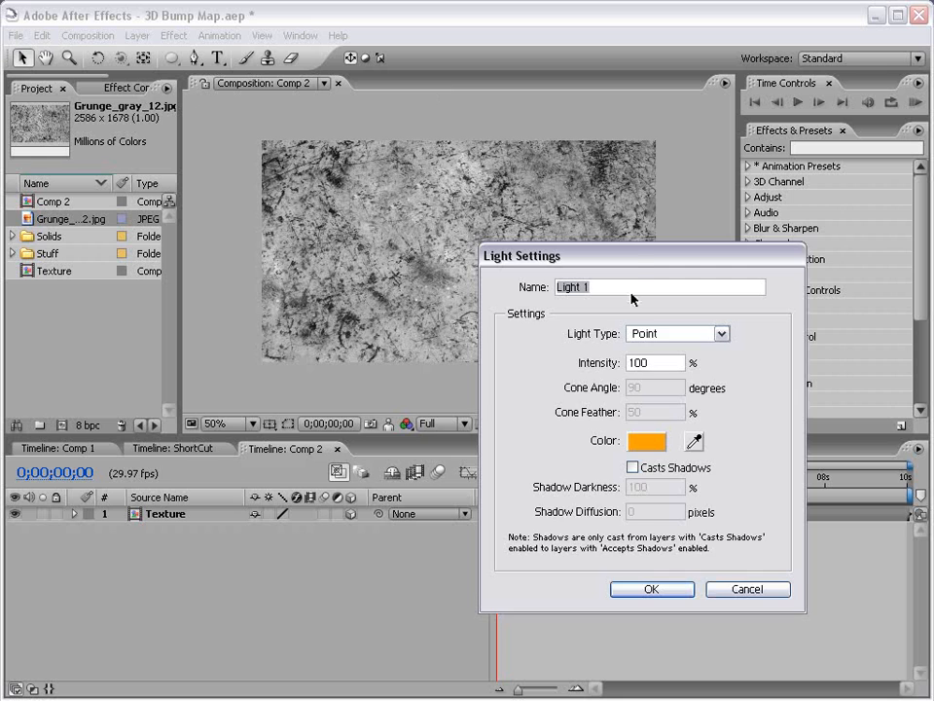
{"action": "left_click", "coordinate": [505, 390]}
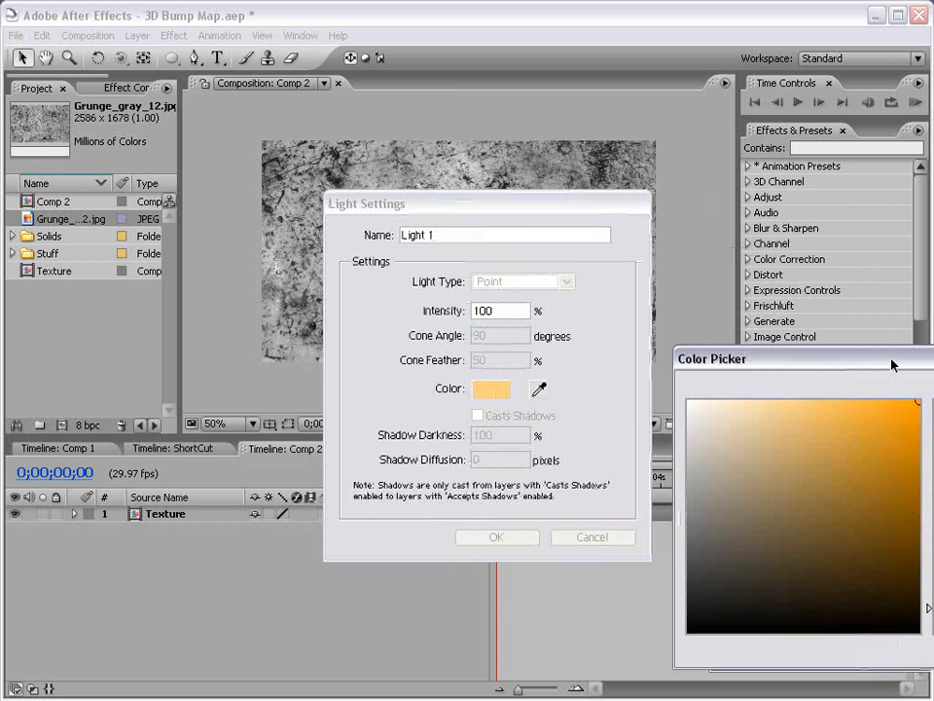
{"action": "left_click", "coordinate": [797, 494]}
{"action": "left_click_drag", "start_coordinate": [791, 495], "coordinate": [788, 475]}
{"action": "left_click", "coordinate": [915, 377]}
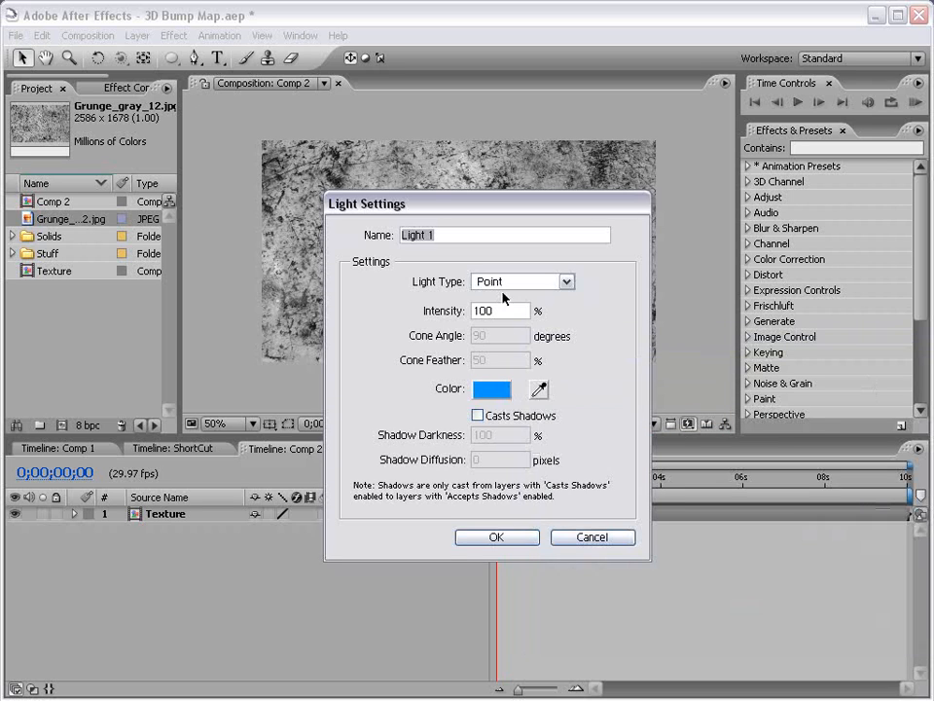
{"action": "left_click", "coordinate": [496, 538]}
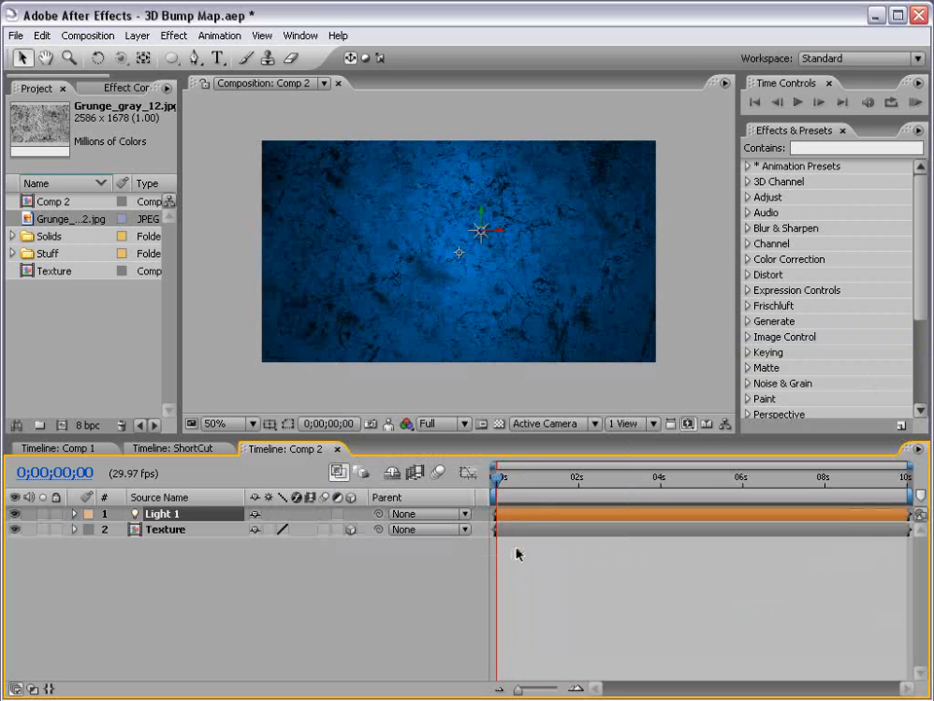
Create an 864 x 486 solid layer in dark blue, colour 00172F.
{"action": "left_click", "coordinate": [137, 35]}
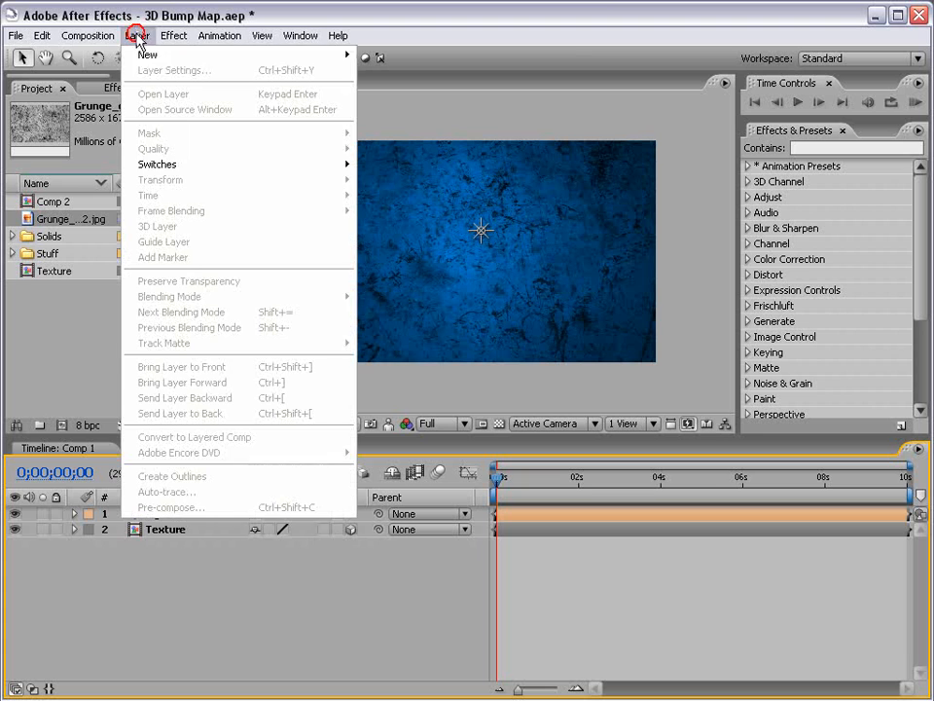
{"action": "left_click", "coordinate": [397, 72]}
{"action": "left_click", "coordinate": [339, 581]}
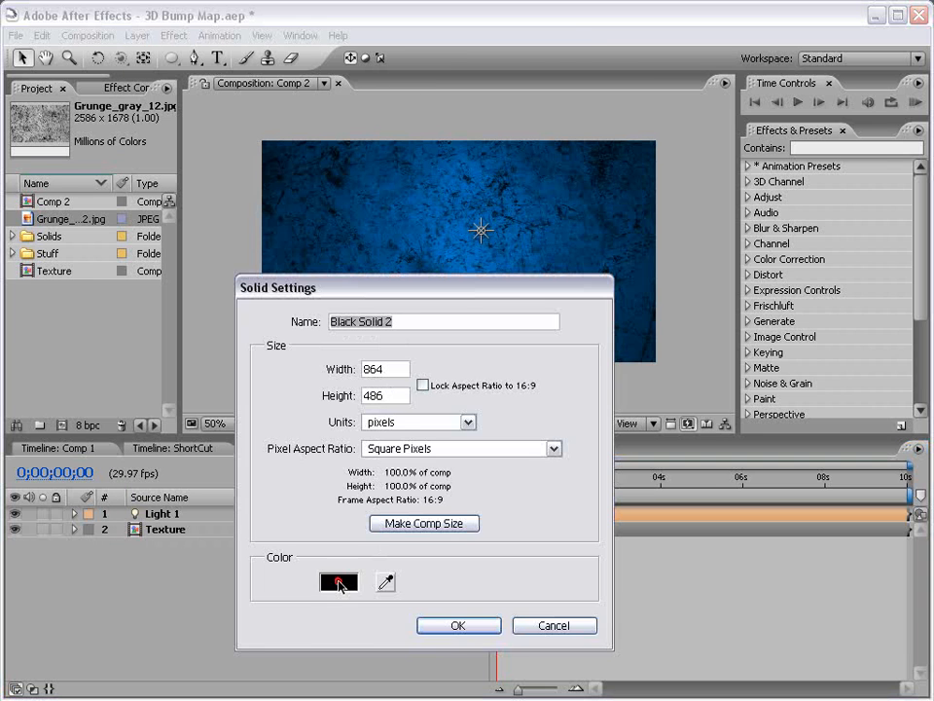
{"action": "left_click", "coordinate": [783, 485]}
{"action": "left_click", "coordinate": [719, 580]}
{"action": "left_click", "coordinate": [768, 583]}
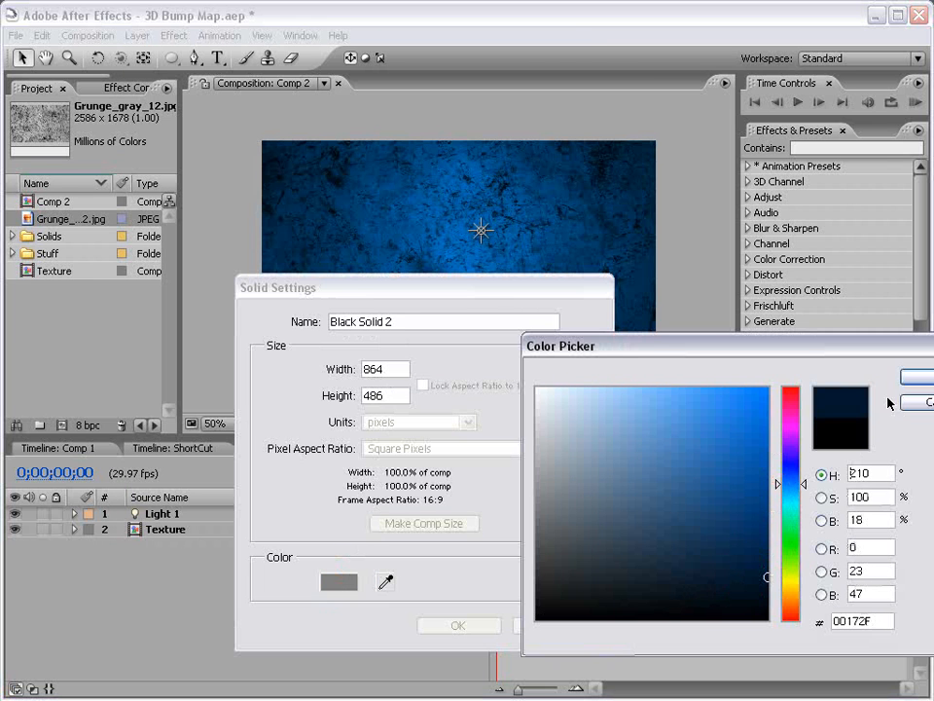
{"action": "left_click", "coordinate": [915, 377]}
{"action": "left_click", "coordinate": [478, 626]}
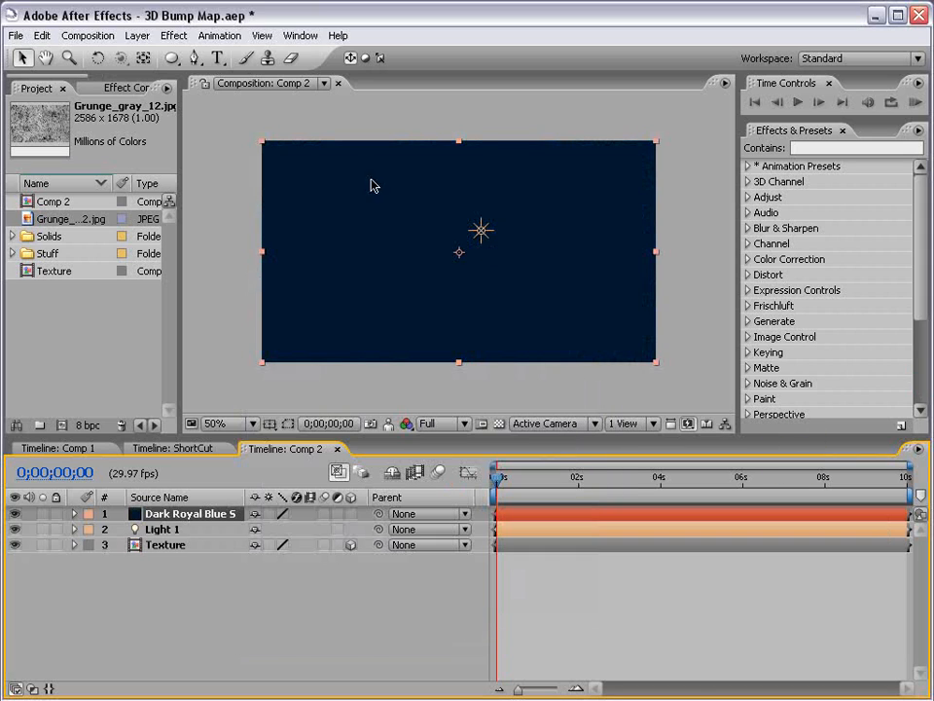
Add a full-size elliptical mask to the dark blue solid, set it to Subtract and feather it 165 pixels.
{"action": "left_click", "coordinate": [170, 59]}
{"action": "left_click_drag", "start_coordinate": [170, 59], "coordinate": [259, 78]}
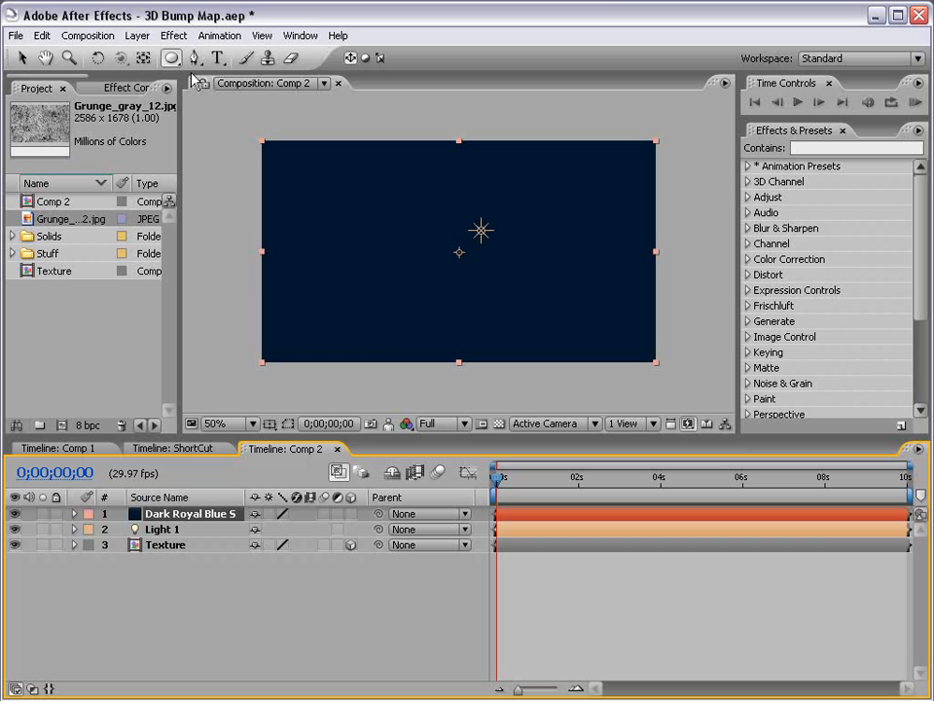
{"action": "double_click", "coordinate": [170, 60]}
{"action": "left_click", "coordinate": [160, 514]}
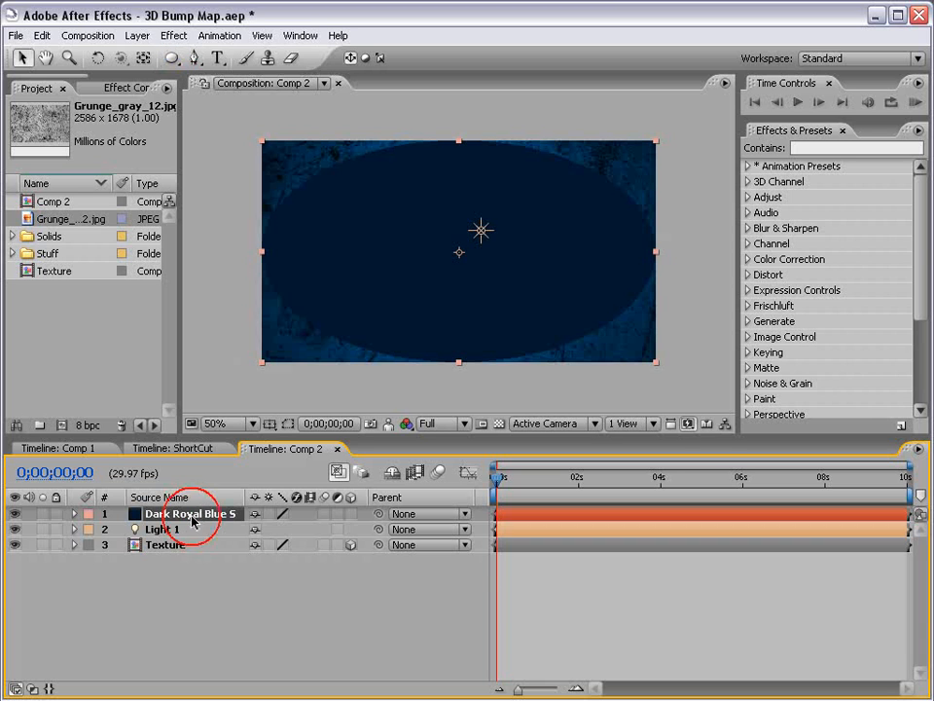
{"action": "key", "text": "f"}
{"action": "left_click", "coordinate": [299, 529]}
{"action": "left_click", "coordinate": [298, 544]}
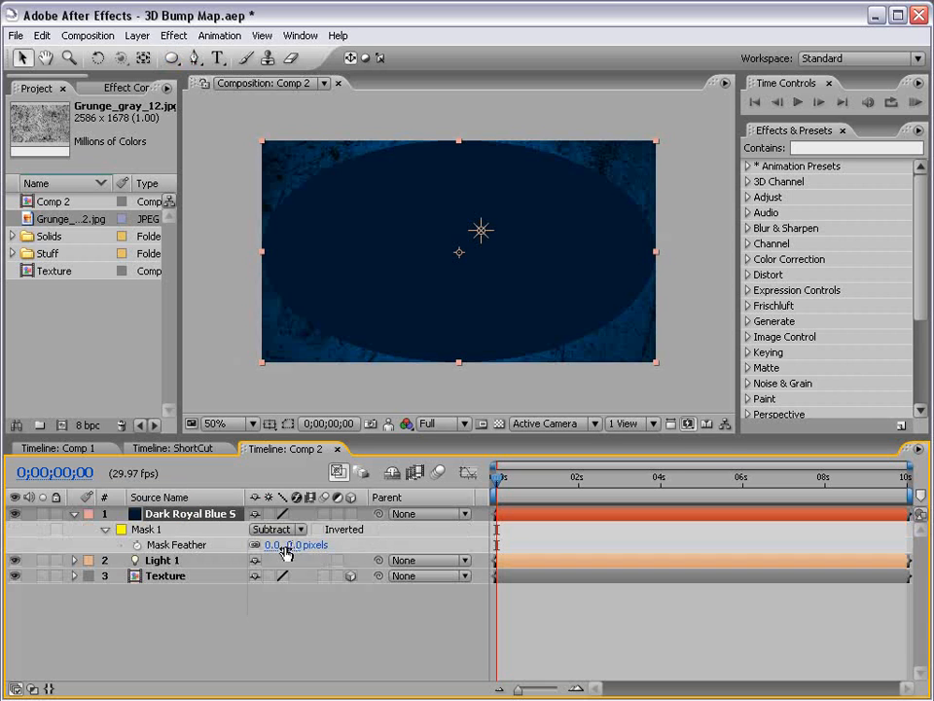
{"action": "left_click_drag", "start_coordinate": [296, 553], "coordinate": [426, 546]}
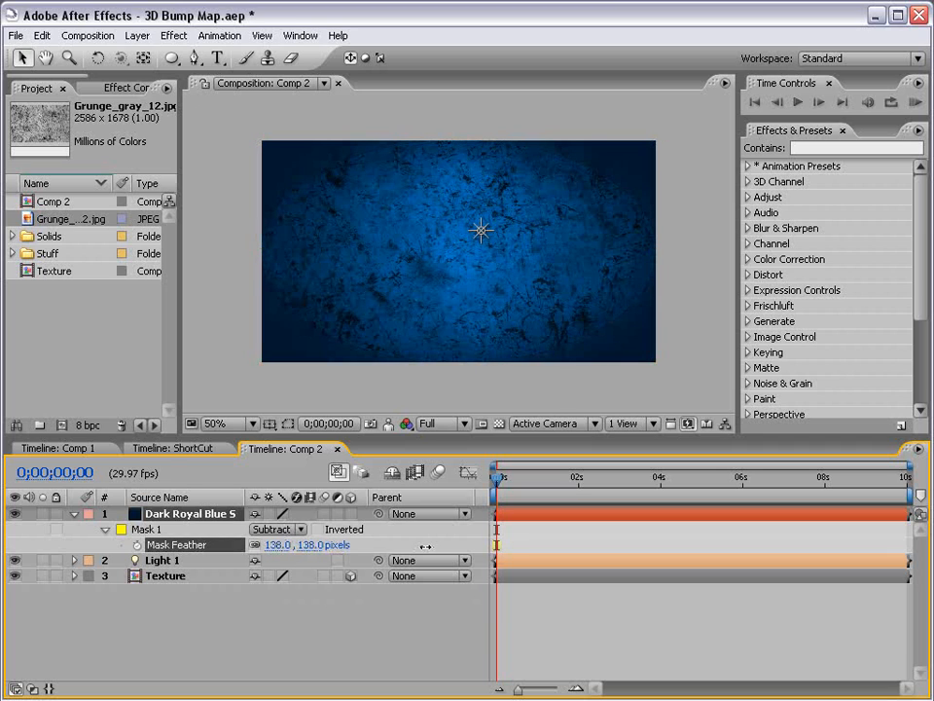
Set the dark blue solid's blending mode to Classic Color Burn and its opacity to 20%.
{"action": "key", "text": "F4"}
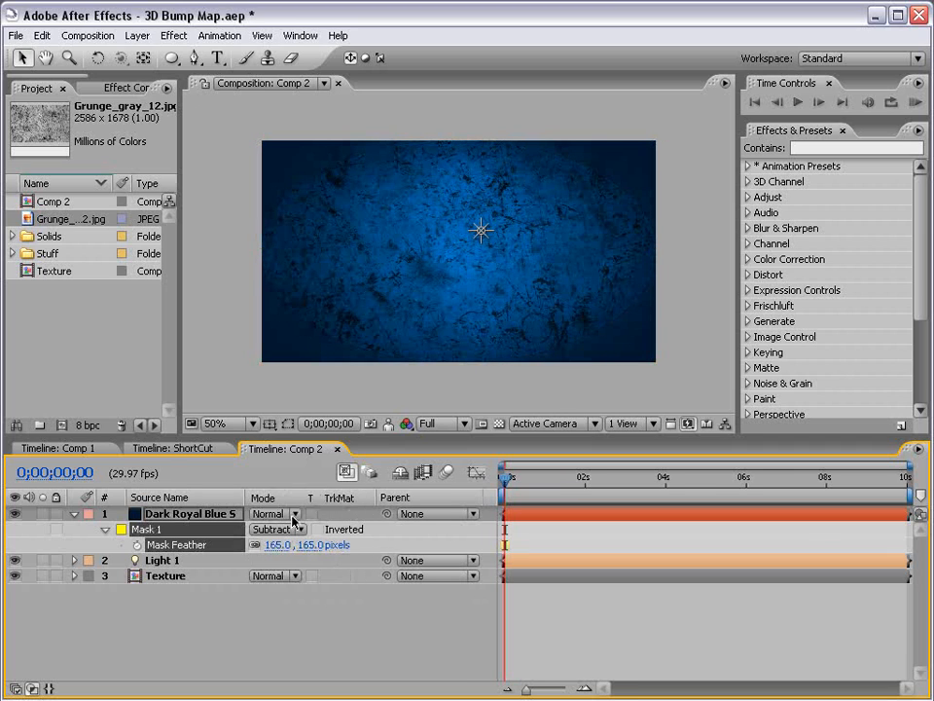
{"action": "left_click", "coordinate": [283, 514]}
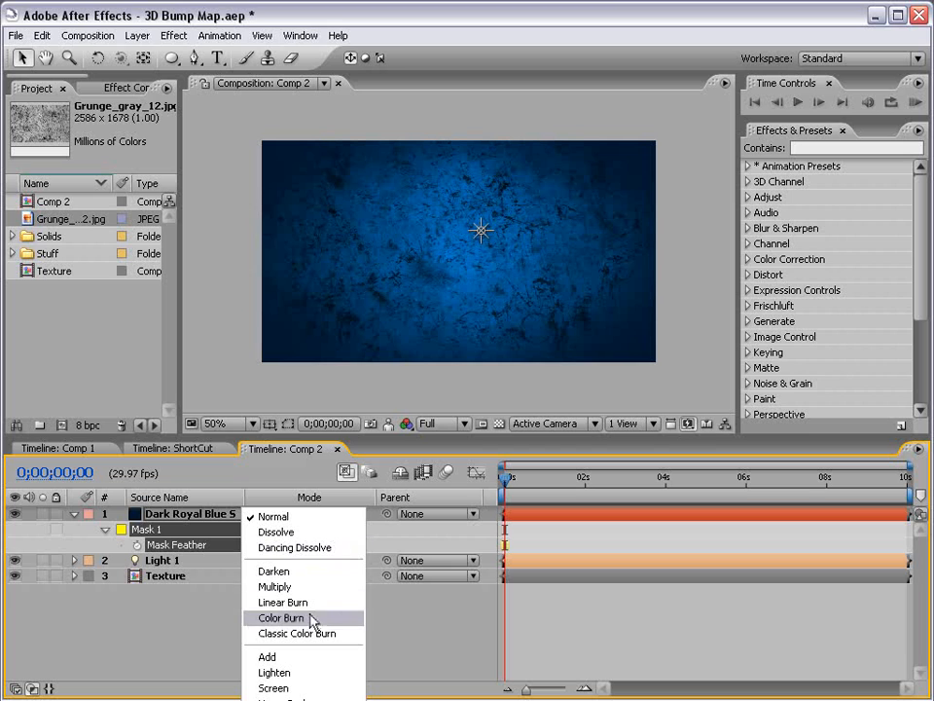
{"action": "left_click", "coordinate": [310, 633]}
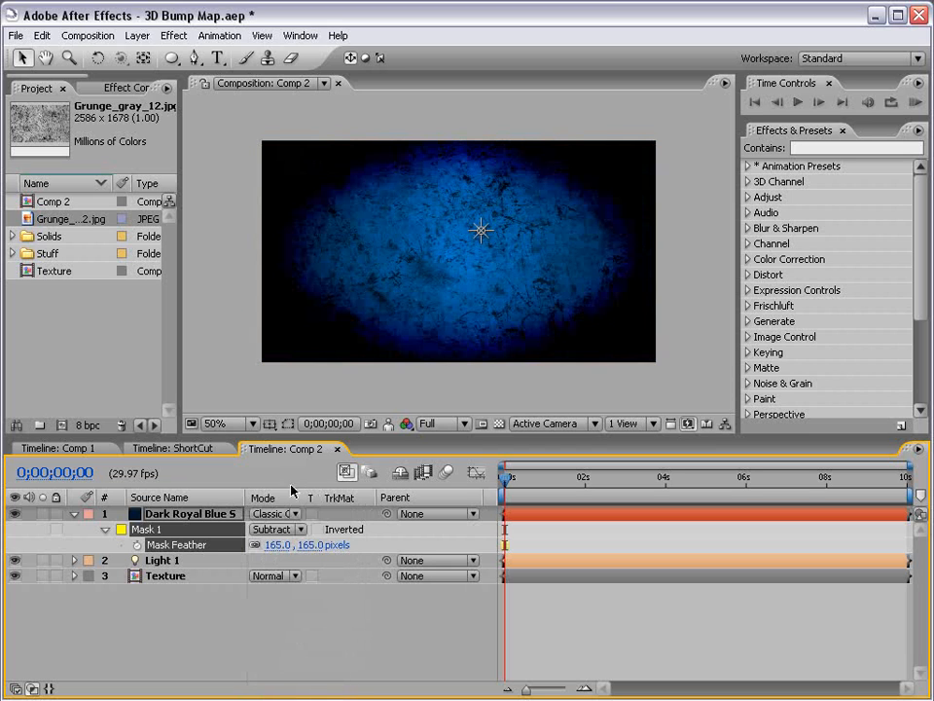
{"action": "left_click", "coordinate": [216, 521]}
{"action": "key", "text": "t"}
{"action": "left_click_drag", "start_coordinate": [255, 531], "coordinate": [172, 529]}
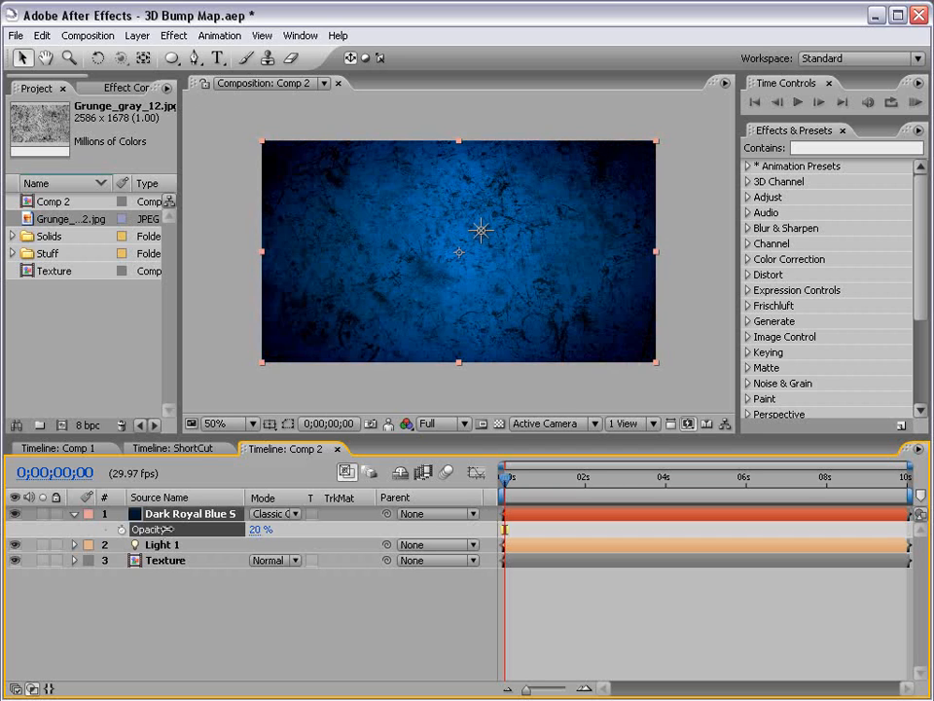
{"action": "left_click", "coordinate": [651, 666]}
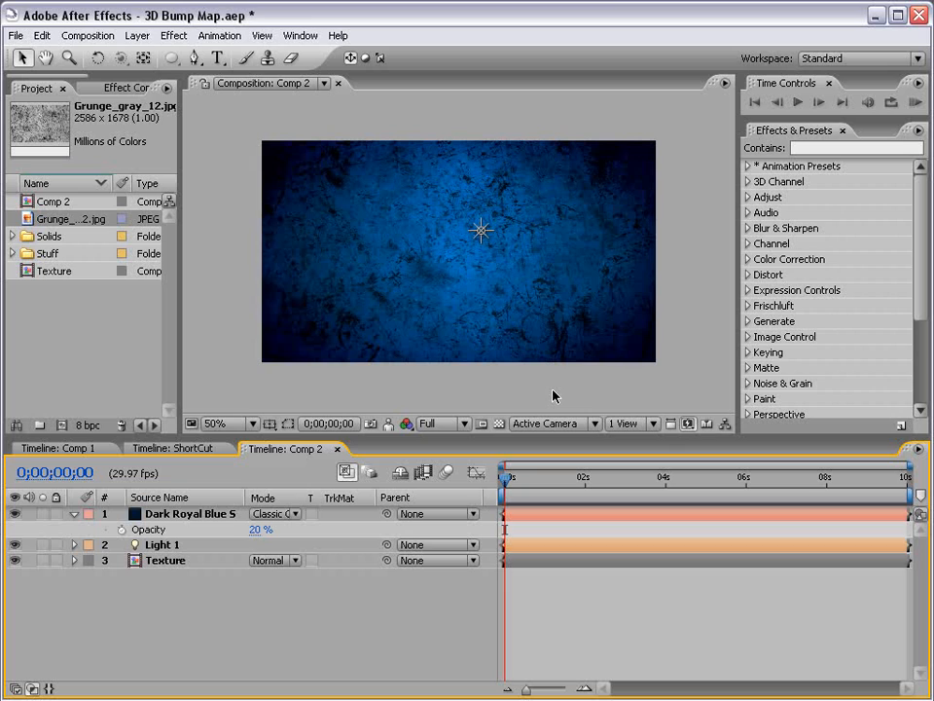
Find the CC Glass effect and apply it to the Texture layer.
{"action": "left_click", "coordinate": [166, 561]}
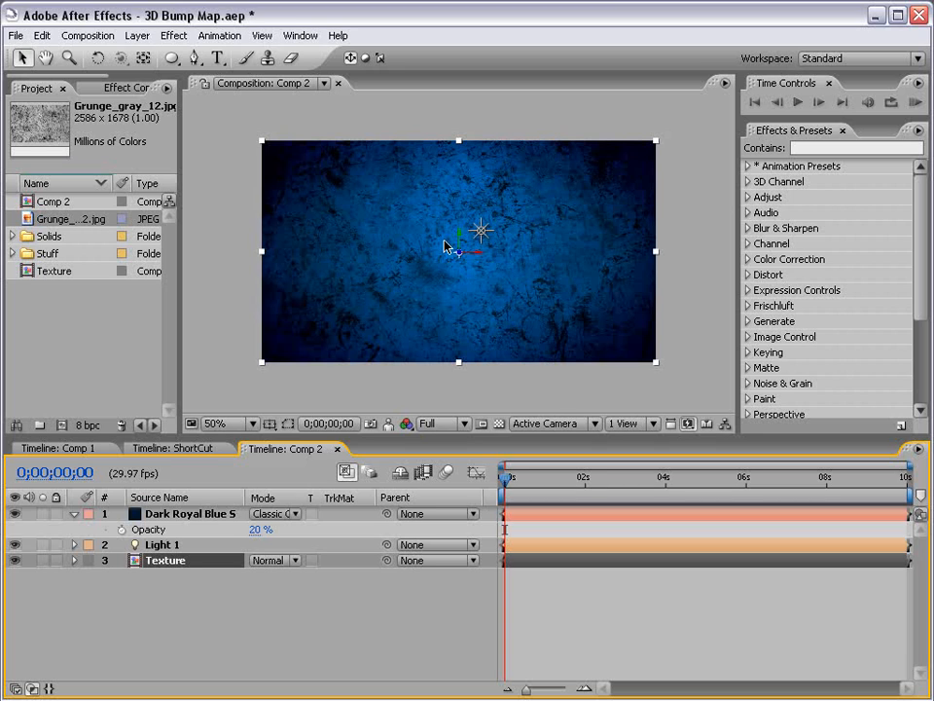
{"action": "left_click", "coordinate": [881, 146]}
{"action": "type", "text": "gl"}
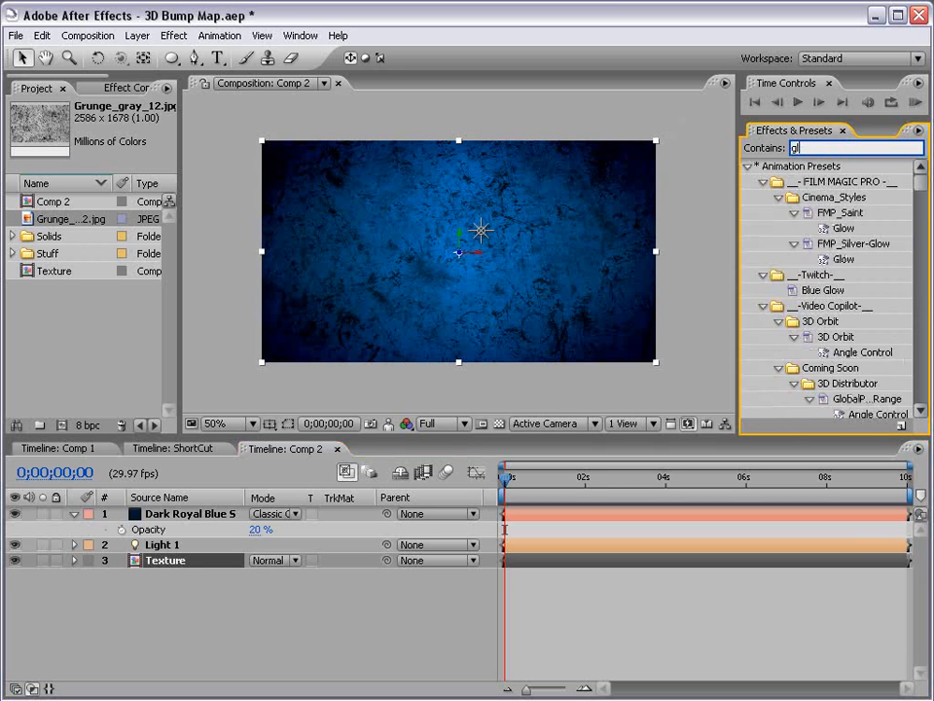
{"action": "type", "text": "ass"}
{"action": "left_click", "coordinate": [825, 214]}
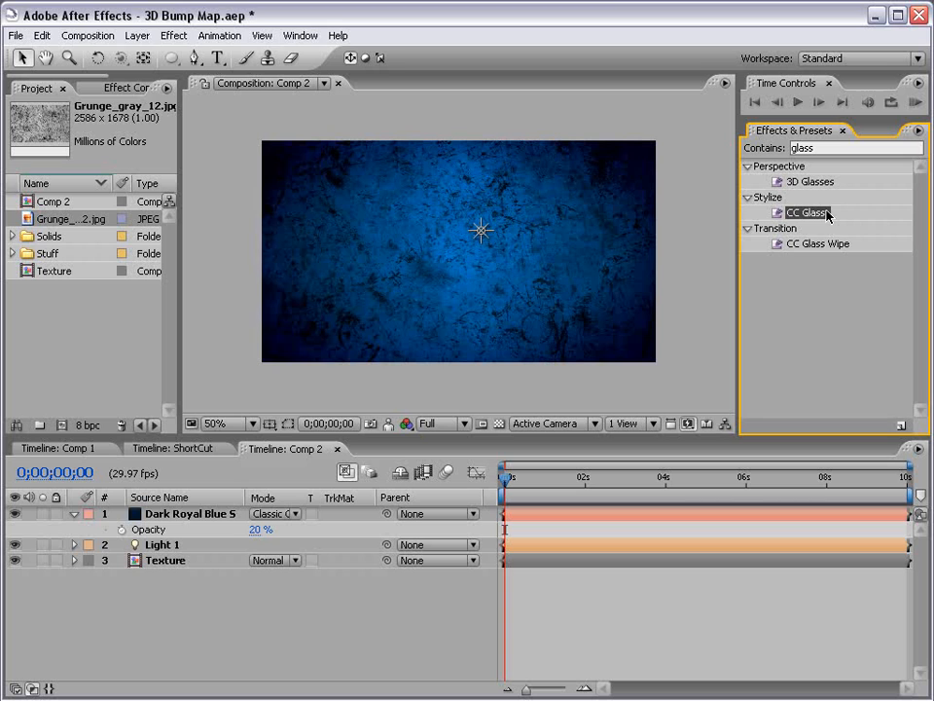
{"action": "left_click_drag", "start_coordinate": [822, 218], "coordinate": [527, 568]}
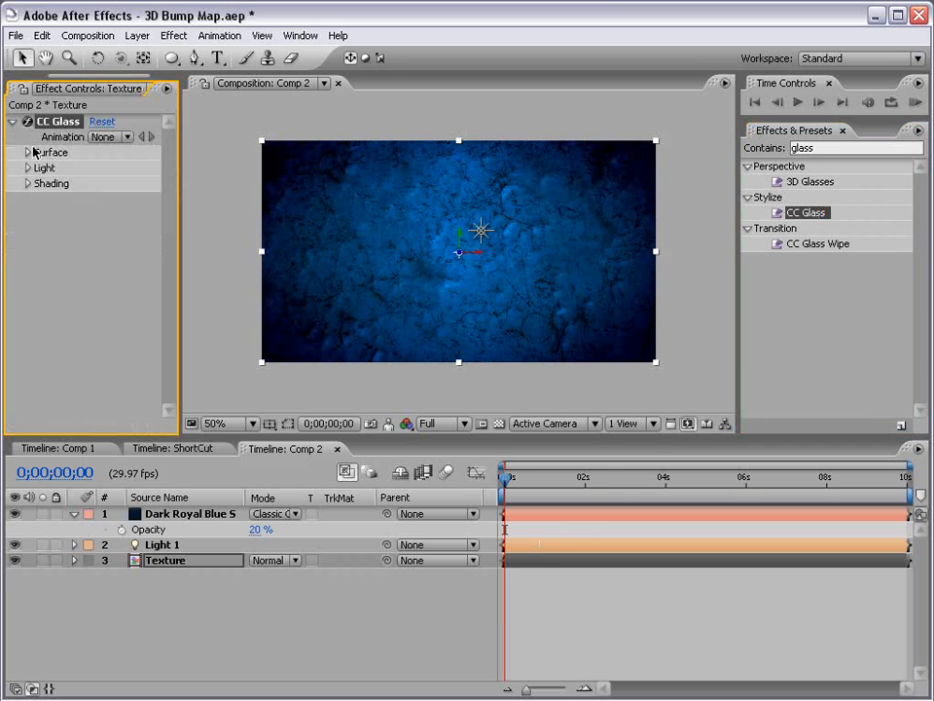
Change the CC Glass light type on the Texture layer to Point Light.
{"action": "left_click_drag", "start_coordinate": [181, 199], "coordinate": [230, 203]}
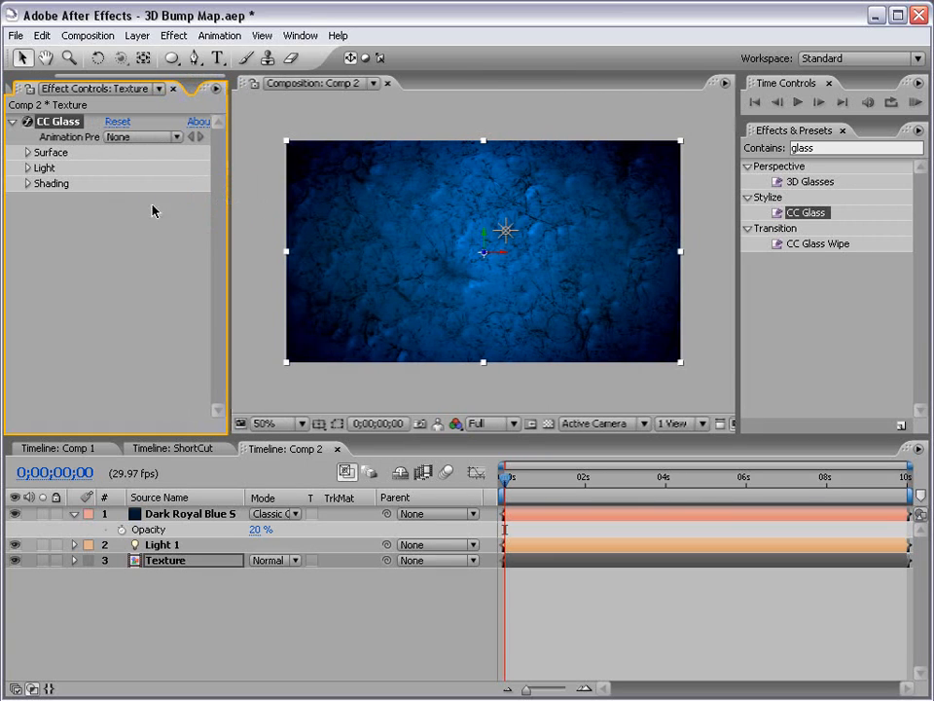
{"action": "left_click", "coordinate": [27, 153]}
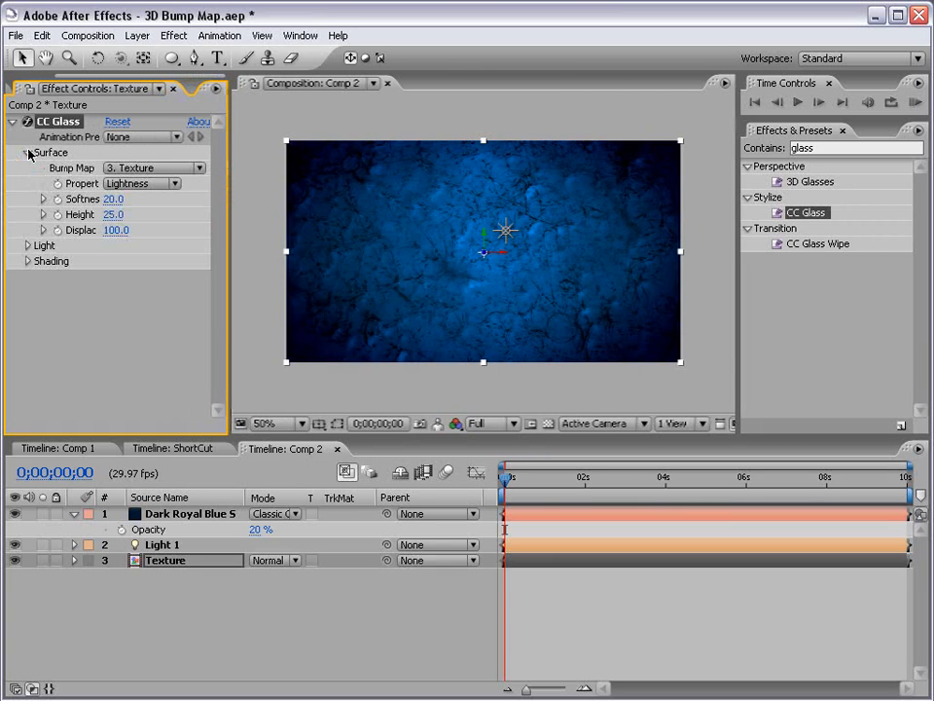
{"action": "left_click", "coordinate": [28, 245]}
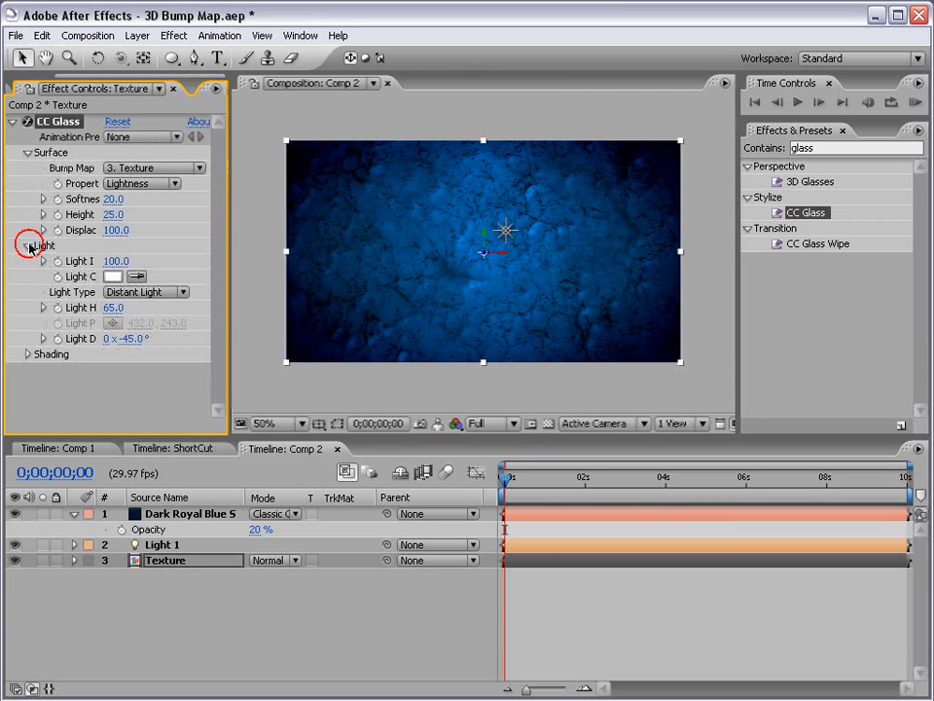
{"action": "left_click", "coordinate": [158, 294]}
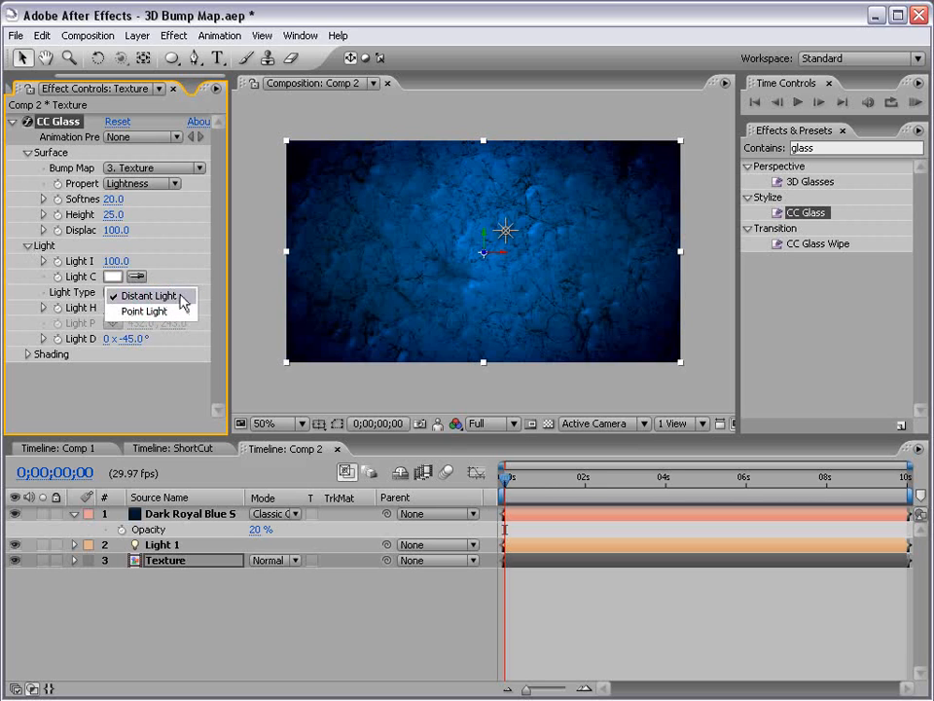
{"action": "left_click", "coordinate": [173, 312]}
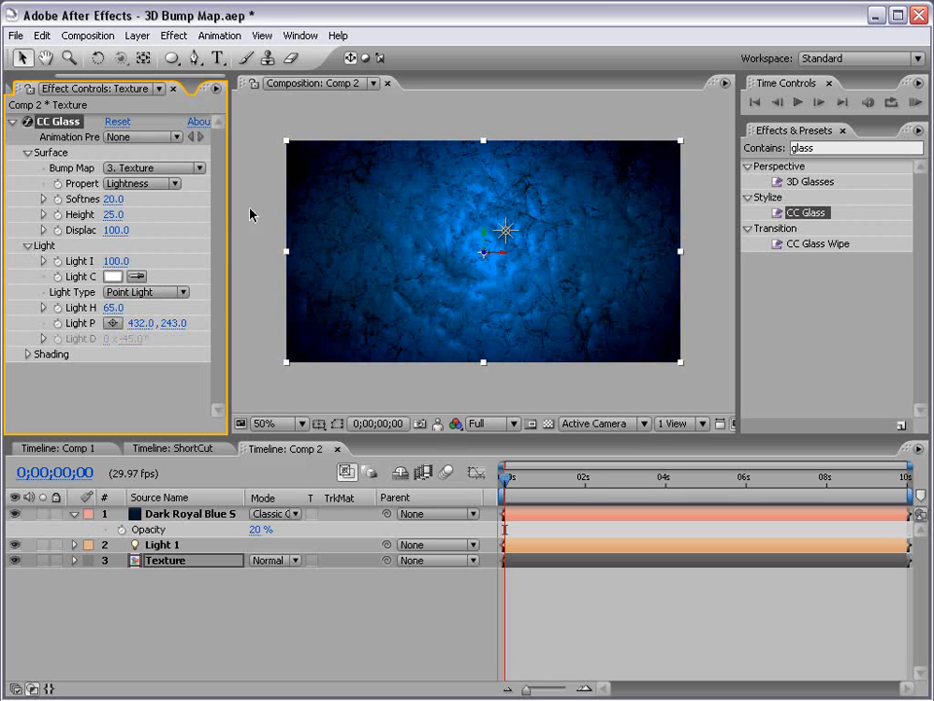
Try a CC Glass softness of 4.9 and a height of -17 on the Texture layer.
{"action": "left_click_drag", "start_coordinate": [230, 223], "coordinate": [305, 227]}
{"action": "left_click_drag", "start_coordinate": [151, 194], "coordinate": [41, 218]}
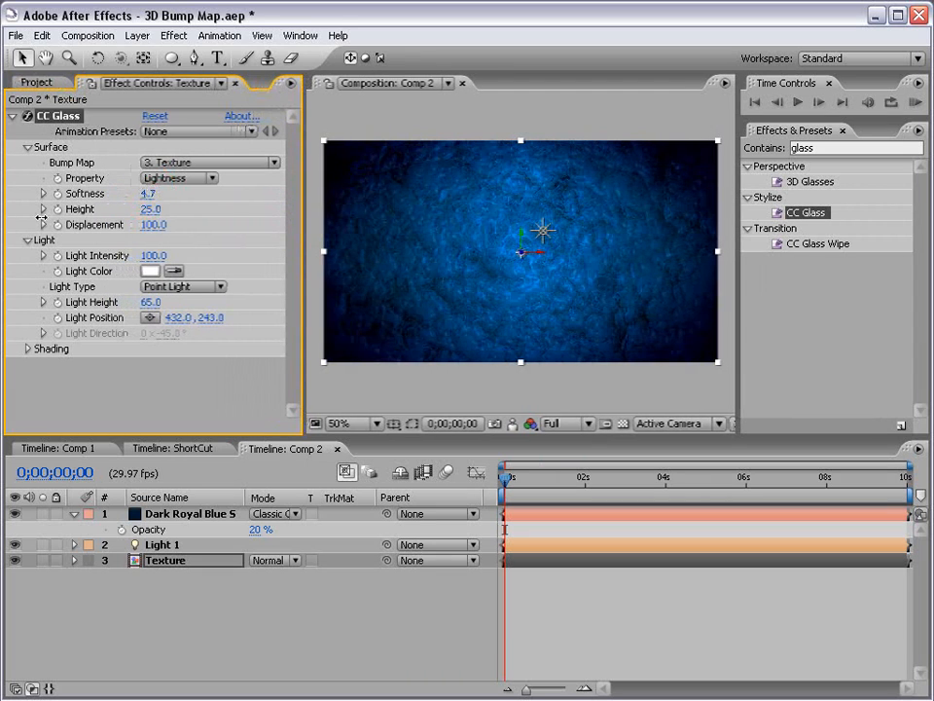
{"action": "scroll", "coordinate": [607, 302], "scroll_direction": "up", "scroll_amount": 1}
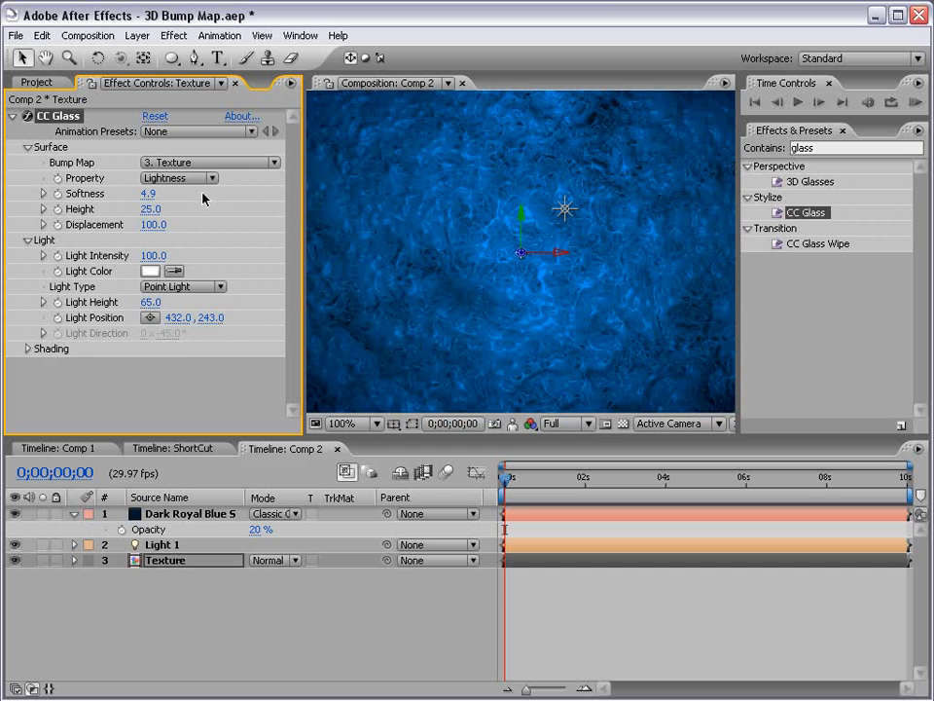
{"action": "left_click_drag", "start_coordinate": [148, 209], "coordinate": [126, 219]}
{"action": "left_click", "coordinate": [154, 209]}
{"action": "type", "text": "-17"}
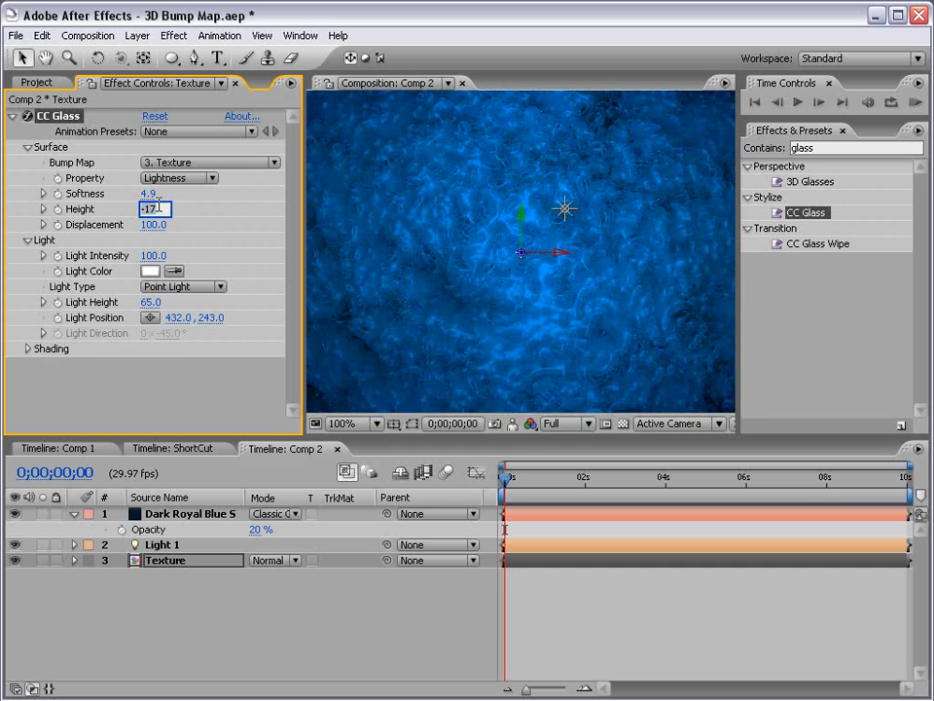
{"action": "key", "text": "Return"}
Set the CC Glass height to 6.0 and softness to 1.1, and check the full composition.
{"action": "key", "text": "h"}
{"action": "left_click_drag", "start_coordinate": [594, 173], "coordinate": [484, 292]}
{"action": "mouse_move", "coordinate": [144, 214]}
{"action": "left_mouse_down"}
{"action": "mouse_move", "coordinate": [142, 192]}
{"action": "mouse_move", "coordinate": [109, 201]}
{"action": "mouse_move", "coordinate": [153, 194]}
{"action": "left_mouse_up"}
{"action": "key", "text": "v"}
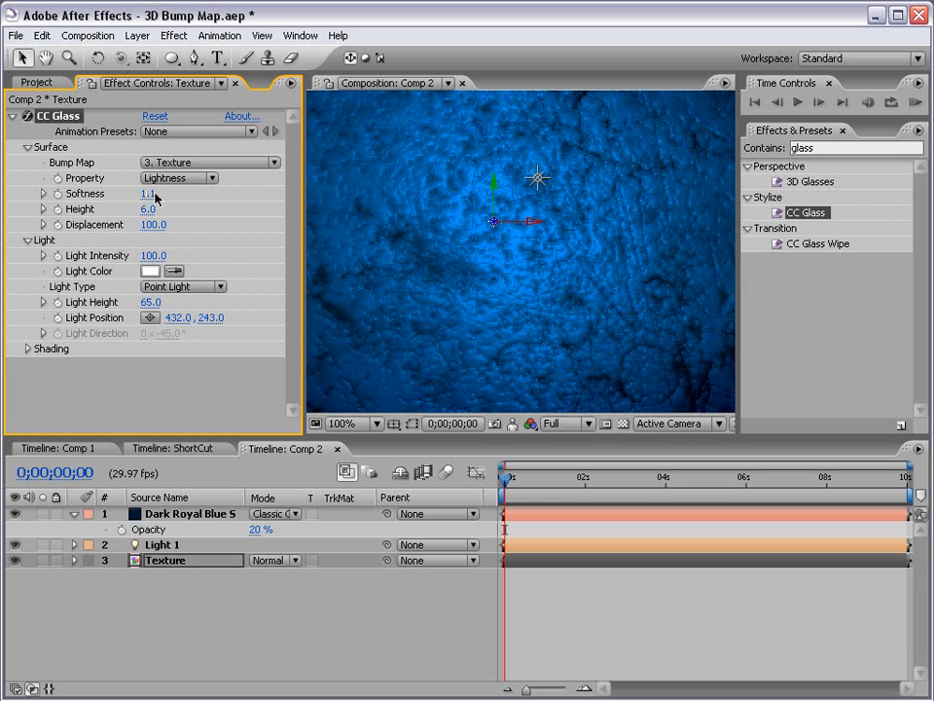
{"action": "key", "text": "grave"}
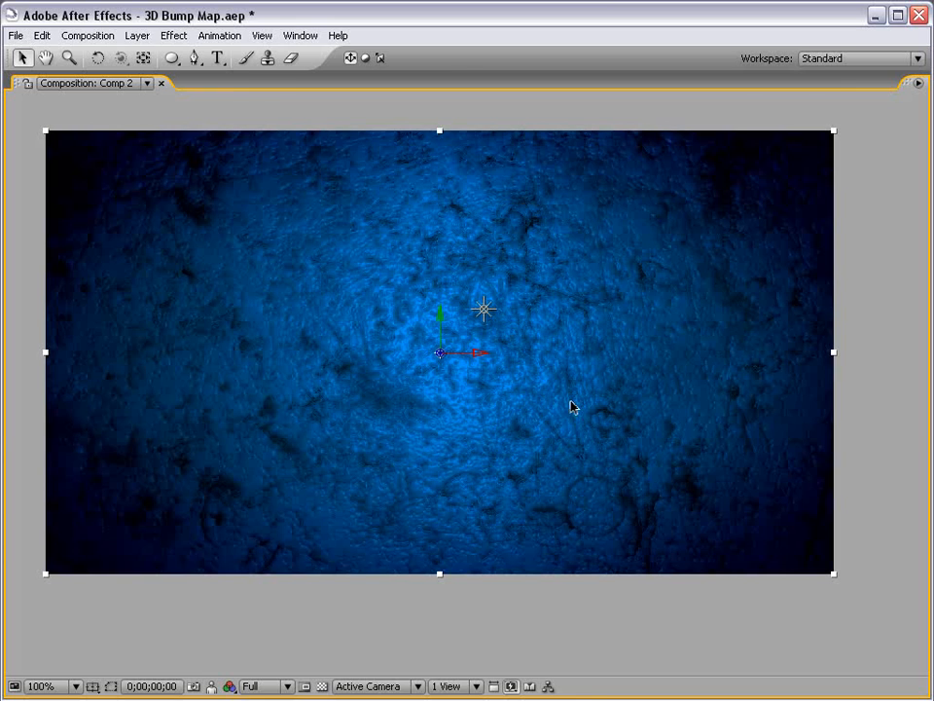
{"action": "key", "text": "grave"}
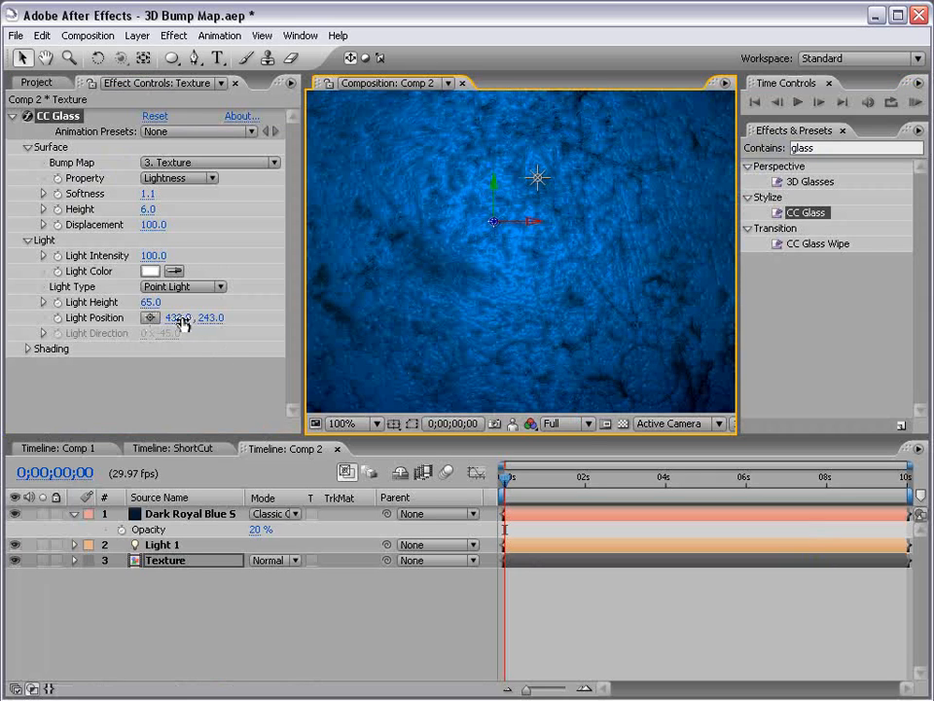
Try moving the CC Glass light position to 628, 288.
{"action": "left_click_drag", "start_coordinate": [496, 232], "coordinate": [637, 368]}
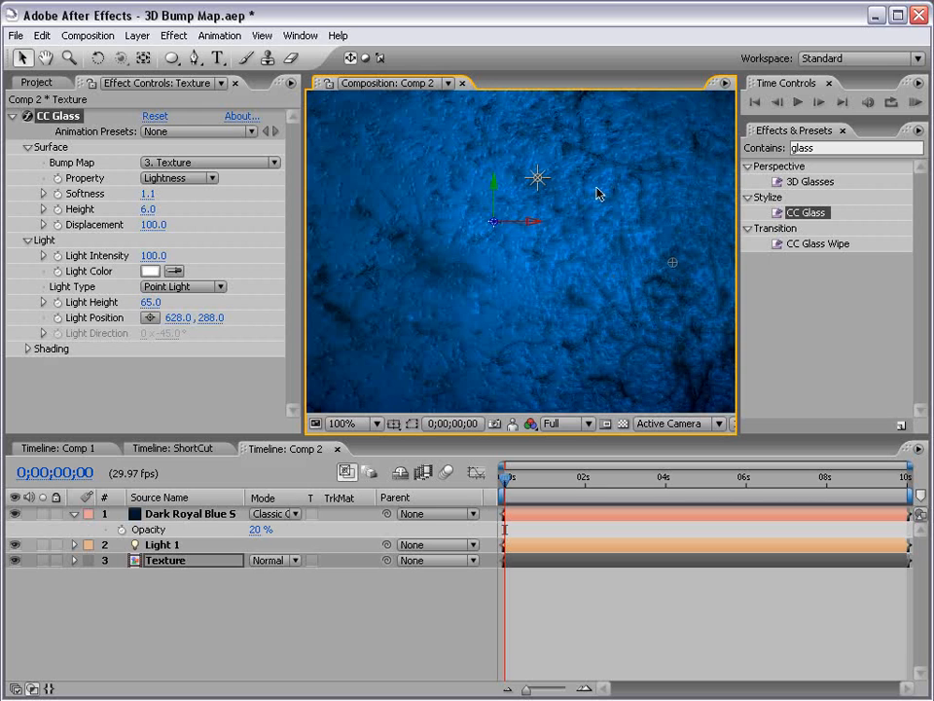
{"action": "left_click", "coordinate": [540, 182]}
{"action": "left_click", "coordinate": [538, 187]}
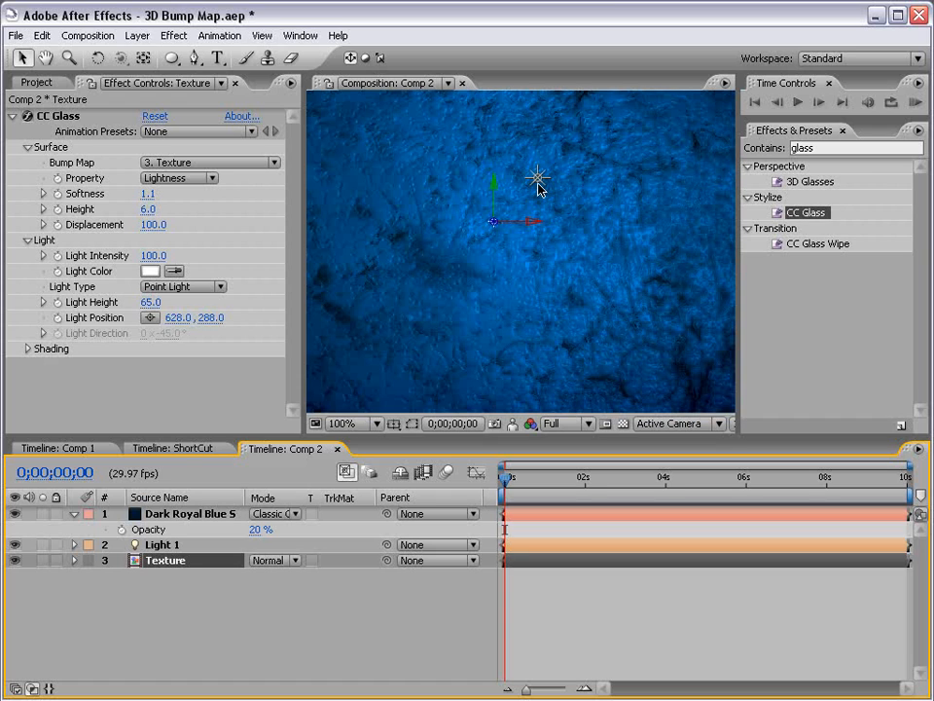
Add the expression thisComp.layer("Light 1").toComp([0,0,0]); to the CC Glass Light Position.
{"action": "left_click", "coordinate": [58, 317], "text": "alt"}
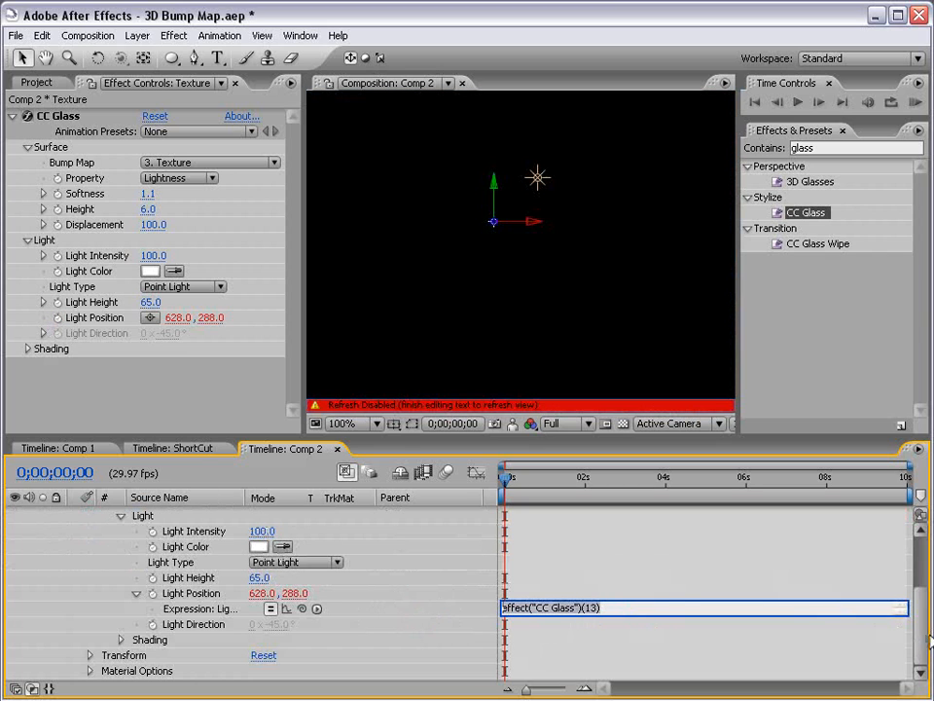
{"action": "left_click", "coordinate": [918, 605]}
{"action": "scroll", "coordinate": [365, 616], "scroll_direction": "down", "scroll_amount": 1}
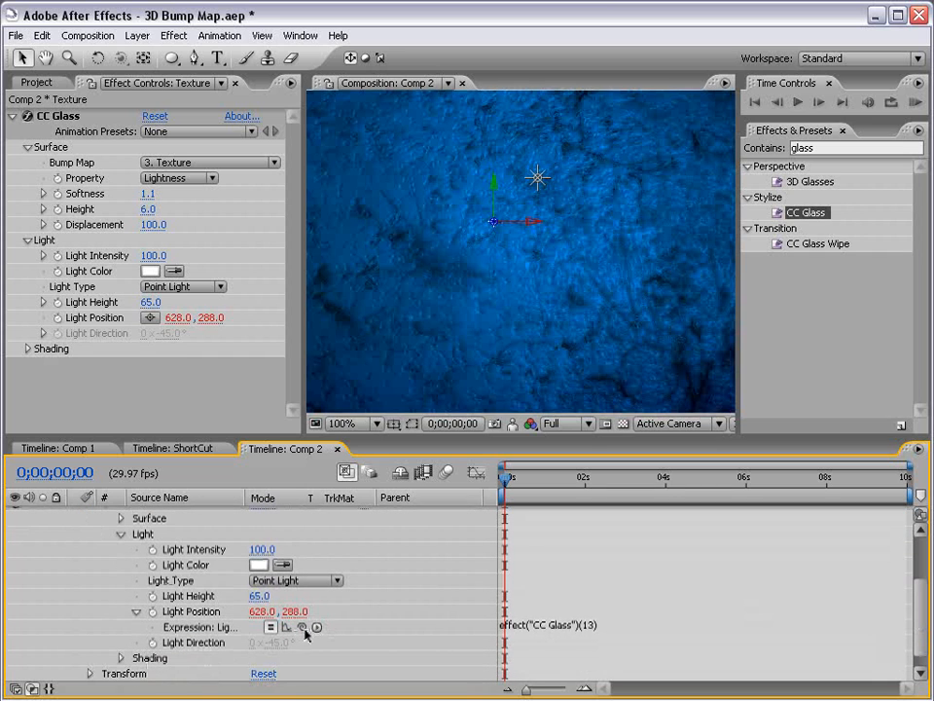
{"action": "left_click", "coordinate": [513, 626]}
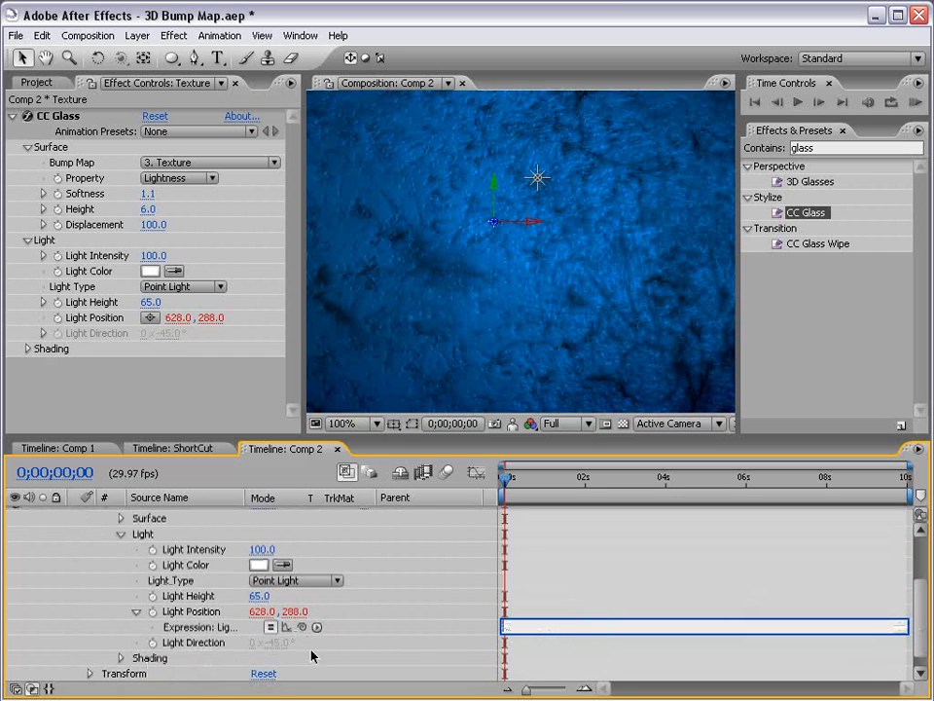
{"action": "left_click_drag", "start_coordinate": [303, 627], "coordinate": [171, 550]}
{"action": "type", "text": "."}
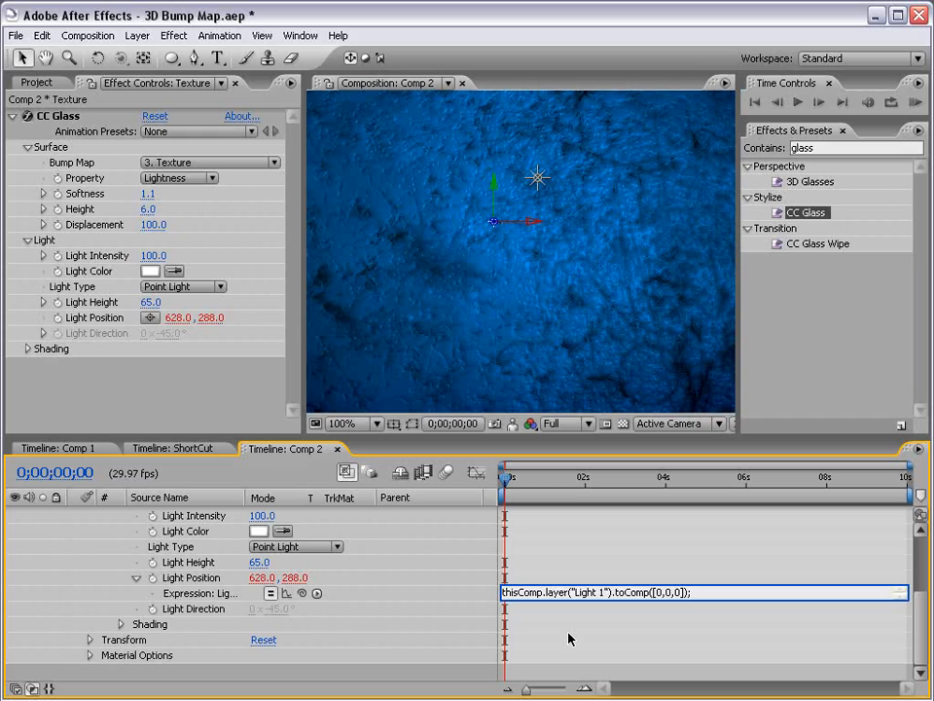
Move Light 1 near the middle of the composition, at about 446, 211.
{"action": "key", "text": "grave"}
{"action": "mouse_move", "coordinate": [463, 348]}
{"action": "left_mouse_down"}
{"action": "mouse_move", "coordinate": [304, 274]}
{"action": "mouse_move", "coordinate": [201, 292]}
{"action": "mouse_move", "coordinate": [155, 455]}
{"action": "mouse_move", "coordinate": [356, 522]}
{"action": "mouse_move", "coordinate": [626, 534]}
{"action": "mouse_move", "coordinate": [705, 364]}
{"action": "mouse_move", "coordinate": [683, 254]}
{"action": "mouse_move", "coordinate": [456, 350]}
{"action": "left_mouse_up"}
{"action": "key", "text": "grave"}
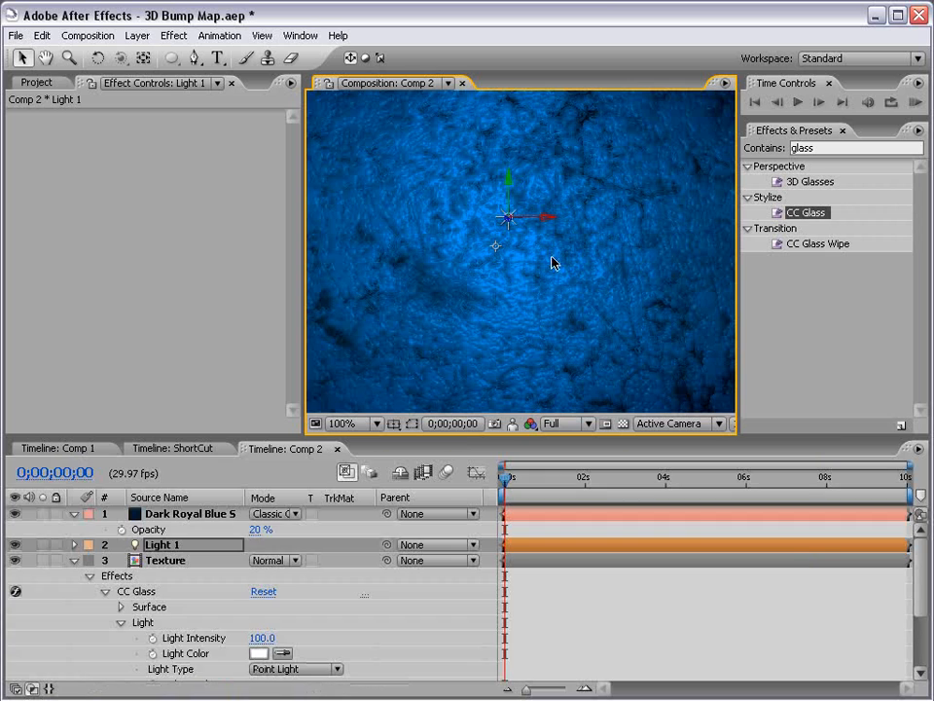
Set the Texture layer's CC Glass shading to 0 diffuse and 66 specular, and review the full composition.
{"action": "left_click", "coordinate": [151, 557]}
{"action": "left_click", "coordinate": [28, 349]}
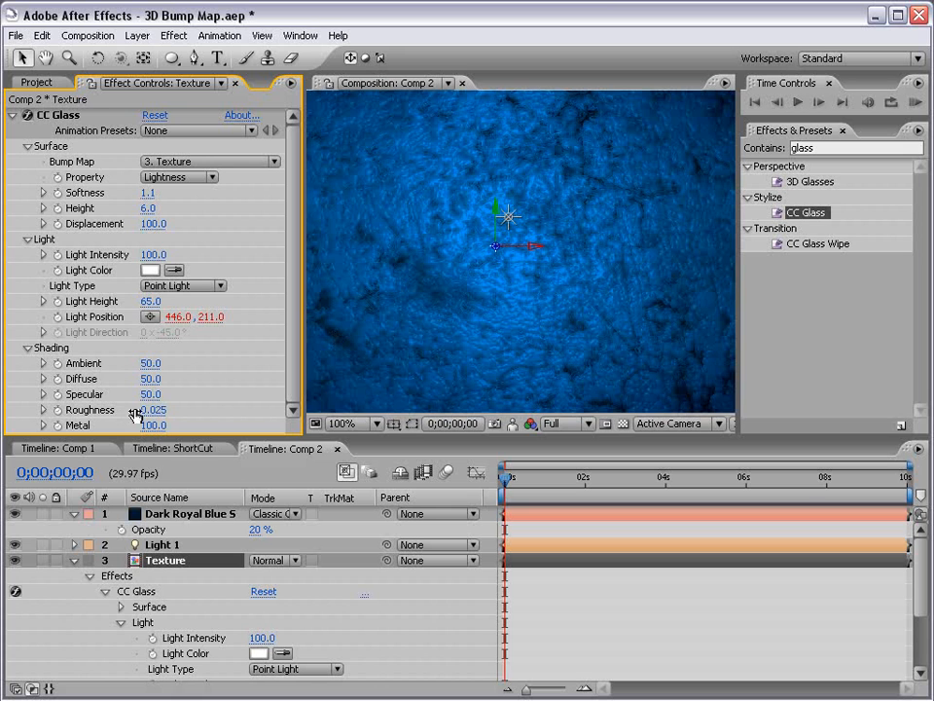
{"action": "left_click", "coordinate": [145, 378]}
{"action": "left_click_drag", "start_coordinate": [145, 379], "coordinate": [99, 386]}
{"action": "key", "text": "grave"}
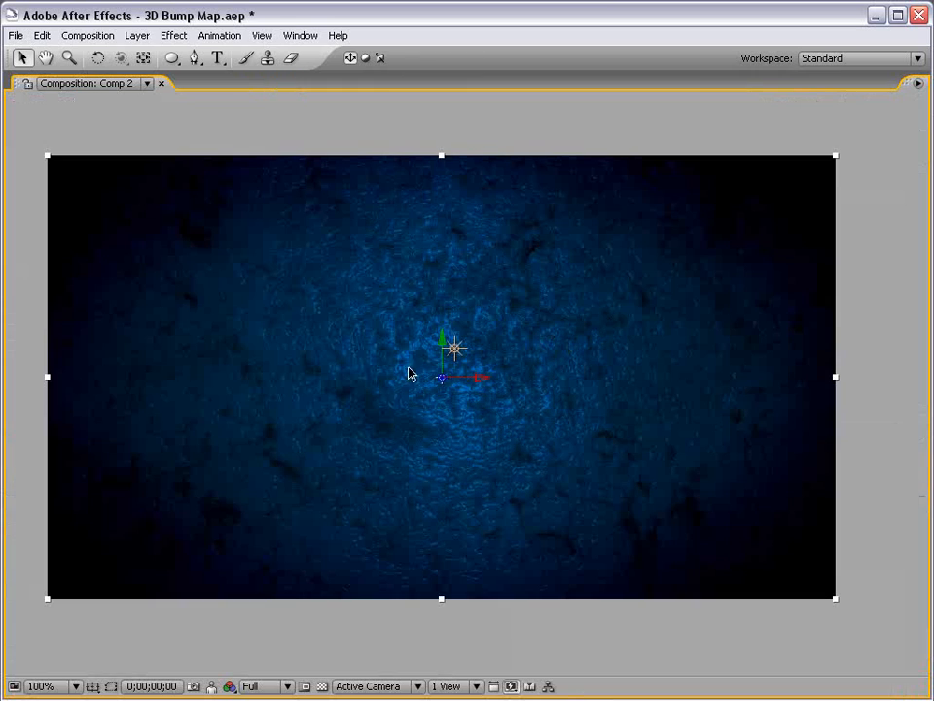
{"action": "key", "text": "grave"}
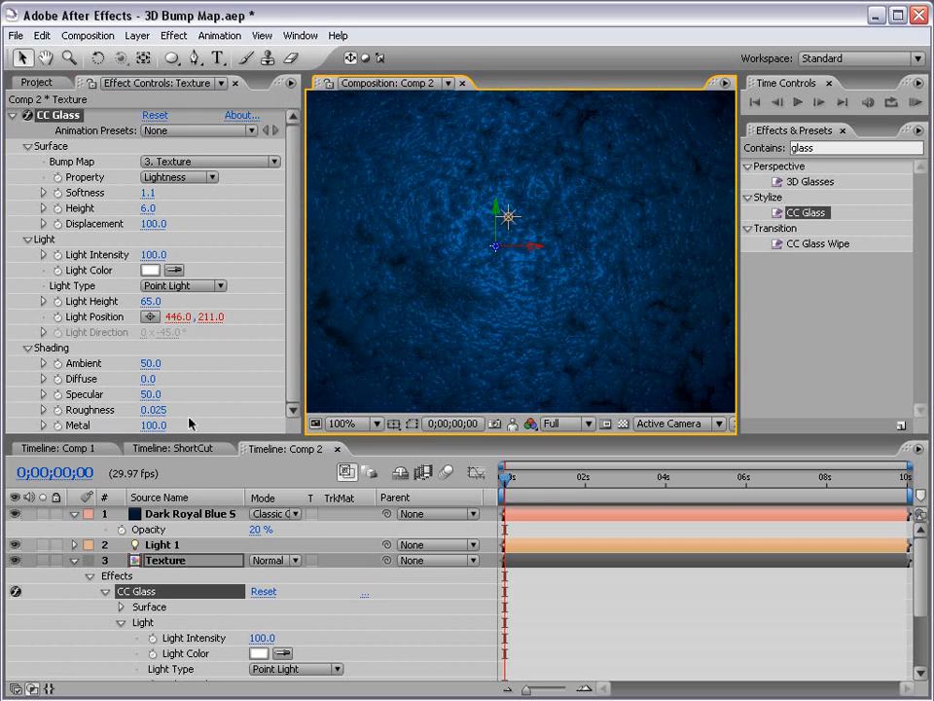
{"action": "mouse_move", "coordinate": [152, 395]}
{"action": "left_mouse_down"}
{"action": "mouse_move", "coordinate": [192, 387]}
{"action": "mouse_move", "coordinate": [167, 393]}
{"action": "left_mouse_up"}
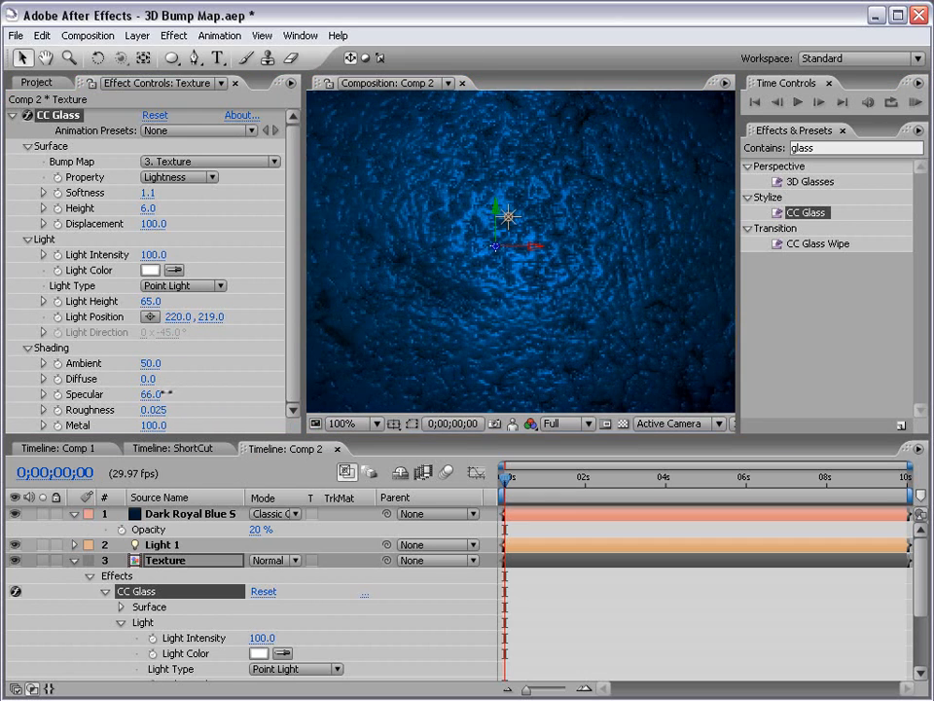
{"action": "key", "text": "grave"}
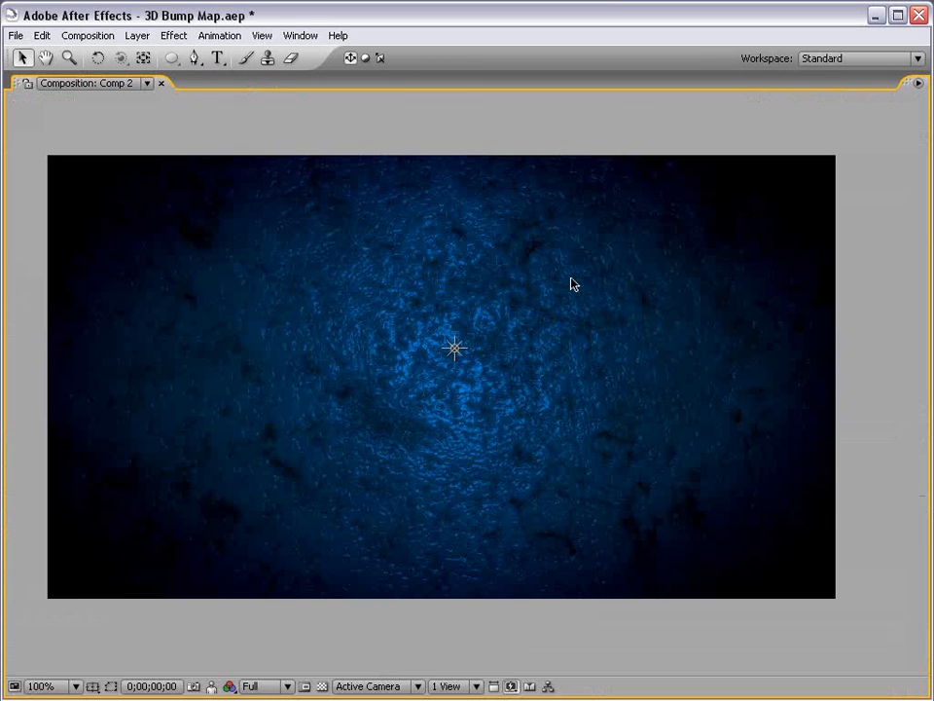
{"action": "key", "text": "grave"}
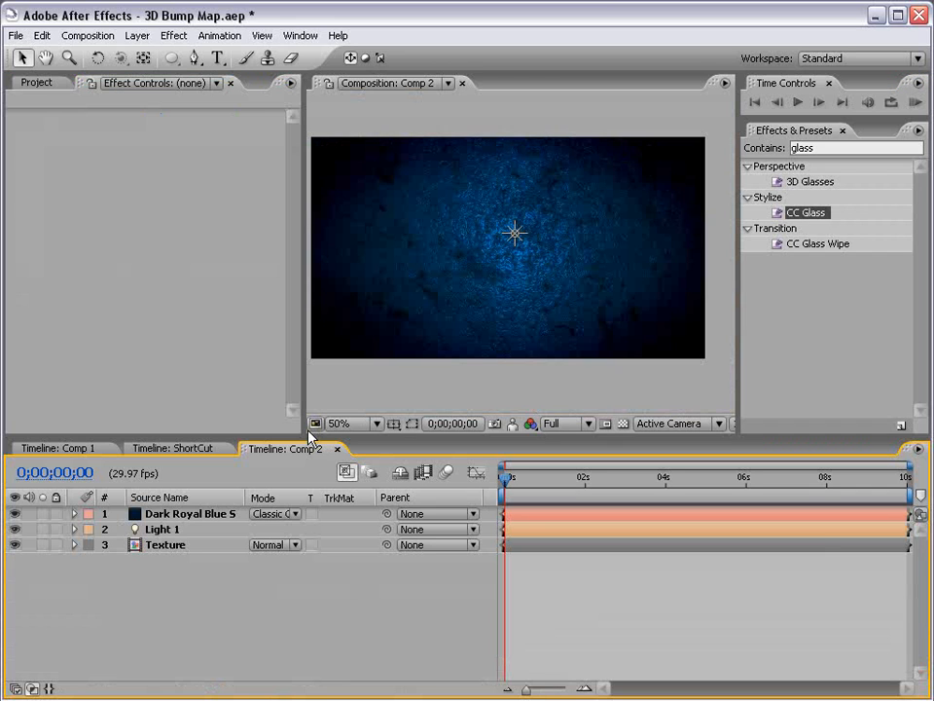
Create an 864 x 486 solid layer in white, colour FFFFFF.
{"action": "left_click", "coordinate": [137, 35]}
{"action": "mouse_move", "coordinate": [148, 55]}
{"action": "left_click", "coordinate": [385, 68]}
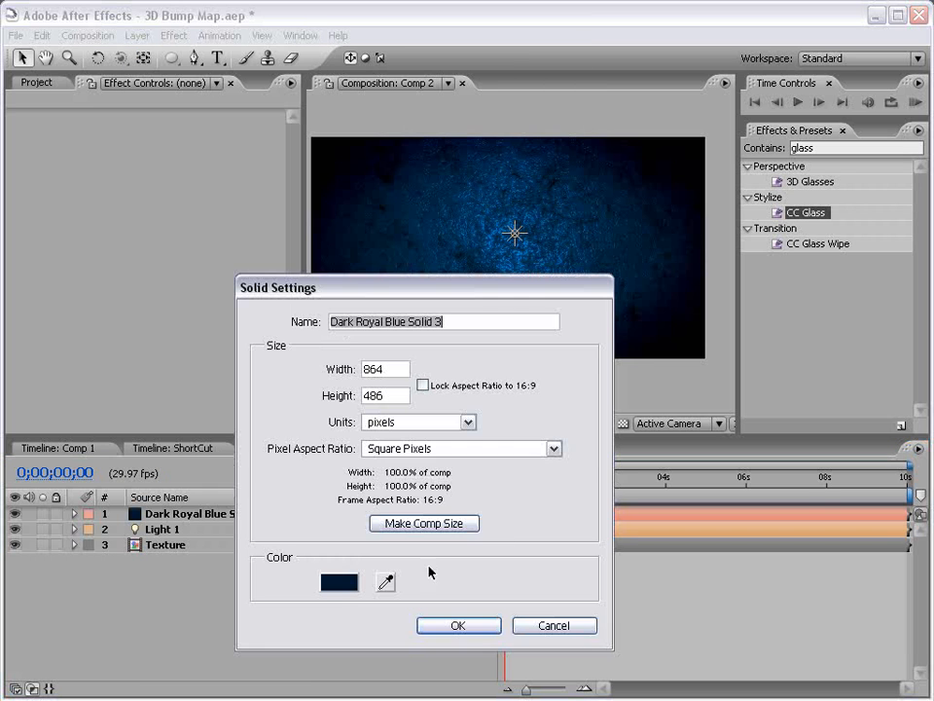
{"action": "left_click", "coordinate": [334, 582]}
{"action": "left_click_drag", "start_coordinate": [546, 399], "coordinate": [510, 377]}
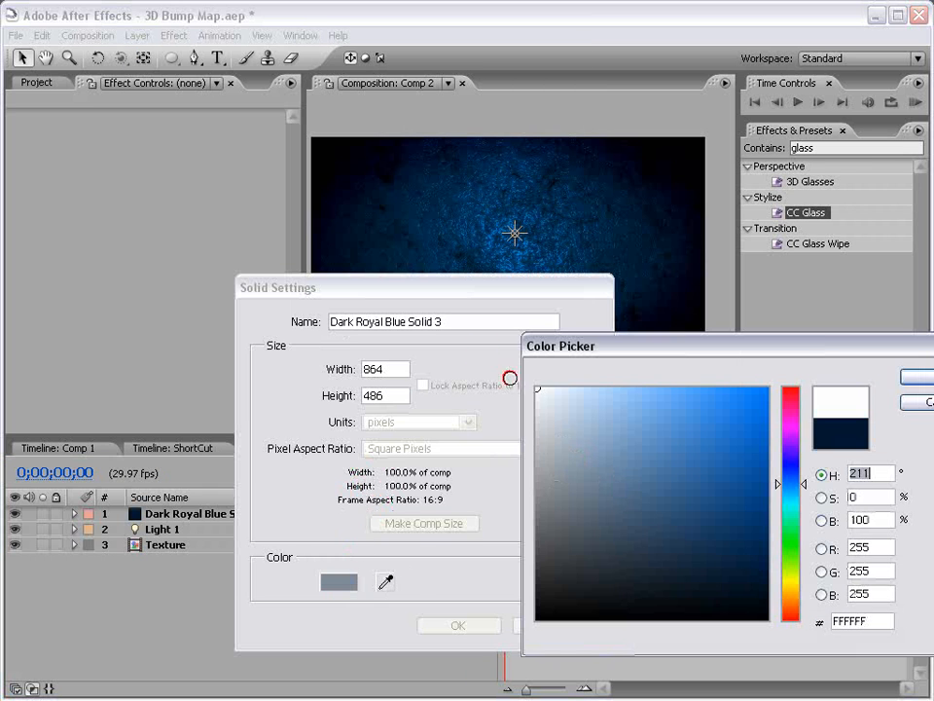
{"action": "left_click", "coordinate": [917, 378]}
{"action": "left_click", "coordinate": [436, 631]}
Draw a tiny circular mask on the white solid, centred on the layer's anchor point.
{"action": "left_click", "coordinate": [169, 58]}
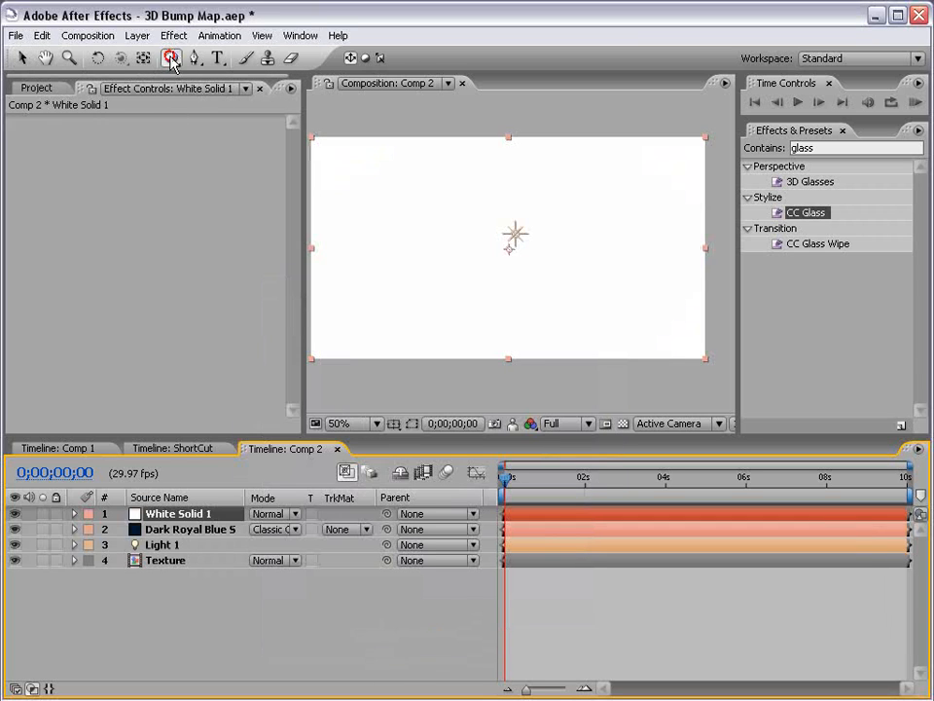
{"action": "key", "text": "slash"}
{"action": "left_click_drag", "start_coordinate": [495, 246], "coordinate": [503, 255]}
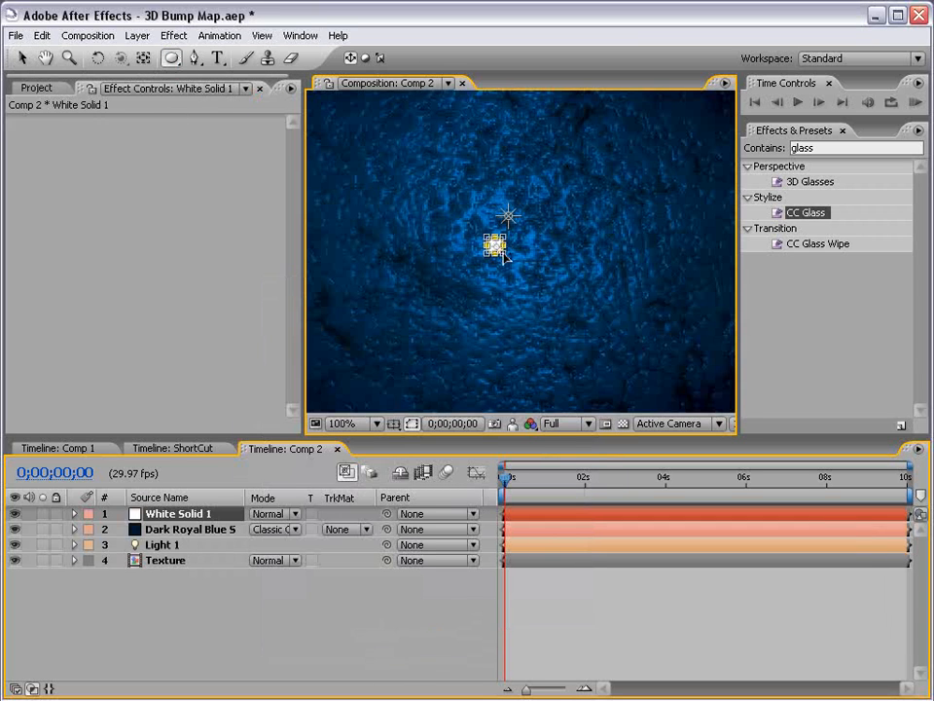
Apply the Glow effect to the white solid and set its Color B to bright blue.
{"action": "left_click", "coordinate": [175, 36]}
{"action": "mouse_move", "coordinate": [224, 388]}
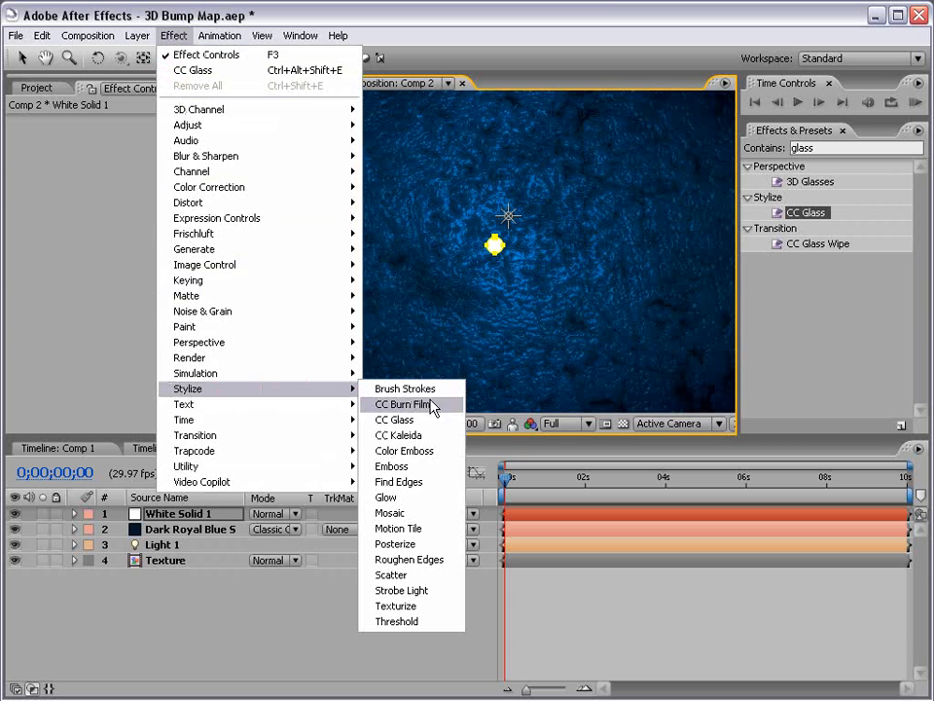
{"action": "left_click", "coordinate": [387, 498]}
{"action": "left_click", "coordinate": [148, 375]}
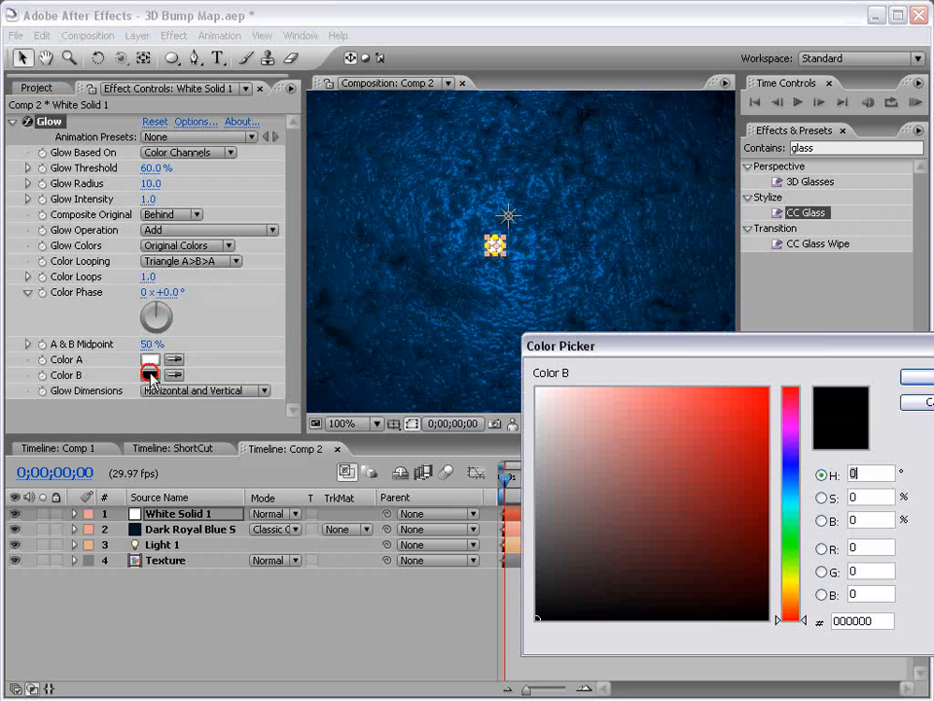
{"action": "left_click", "coordinate": [786, 493]}
{"action": "left_click", "coordinate": [768, 389]}
{"action": "left_click", "coordinate": [907, 377]}
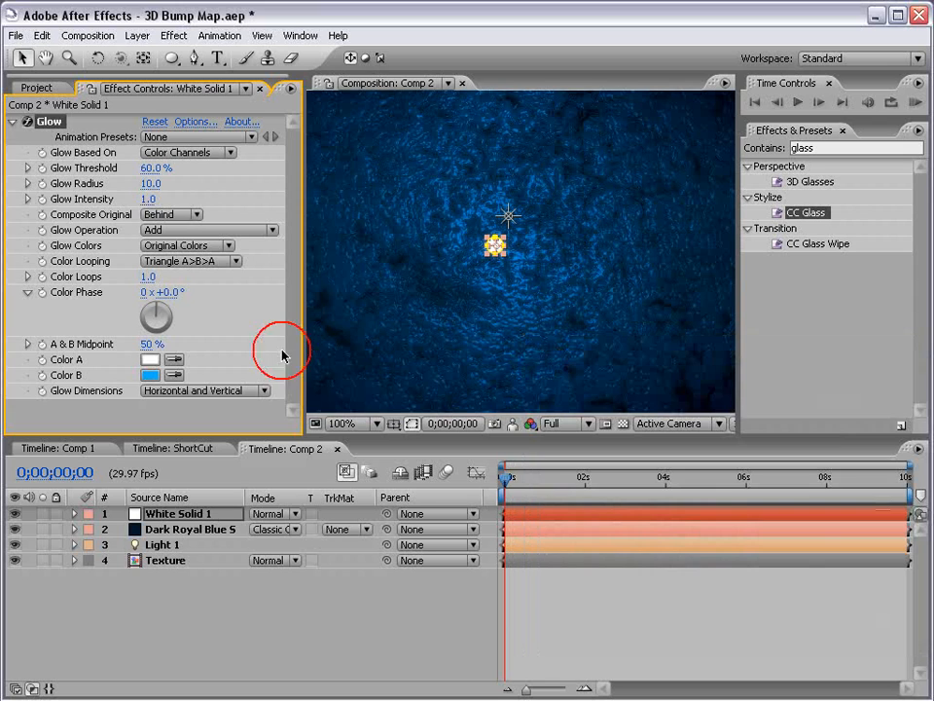
Set the Glow effect's Color A to light cyan and hide the mask outlines in the composition view.
{"action": "left_click", "coordinate": [148, 360]}
{"action": "left_click", "coordinate": [790, 505]}
{"action": "left_click", "coordinate": [617, 388]}
{"action": "left_click", "coordinate": [907, 378]}
{"action": "left_click", "coordinate": [412, 425]}
Base the Glow on the Alpha Channel with A & B Colors, a radius of 18 and an intensity of 2.1.
{"action": "left_click_drag", "start_coordinate": [150, 183], "coordinate": [165, 175]}
{"action": "left_click", "coordinate": [164, 152]}
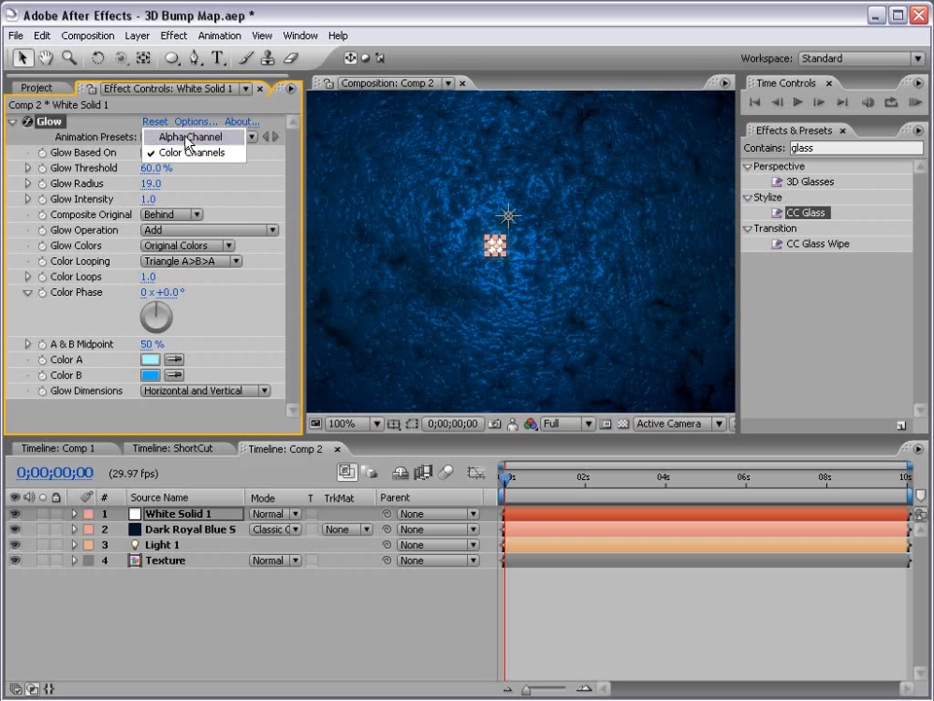
{"action": "left_click", "coordinate": [228, 137]}
{"action": "mouse_move", "coordinate": [156, 197]}
{"action": "left_mouse_down"}
{"action": "mouse_move", "coordinate": [176, 198]}
{"action": "mouse_move", "coordinate": [179, 184]}
{"action": "mouse_move", "coordinate": [149, 190]}
{"action": "left_mouse_up"}
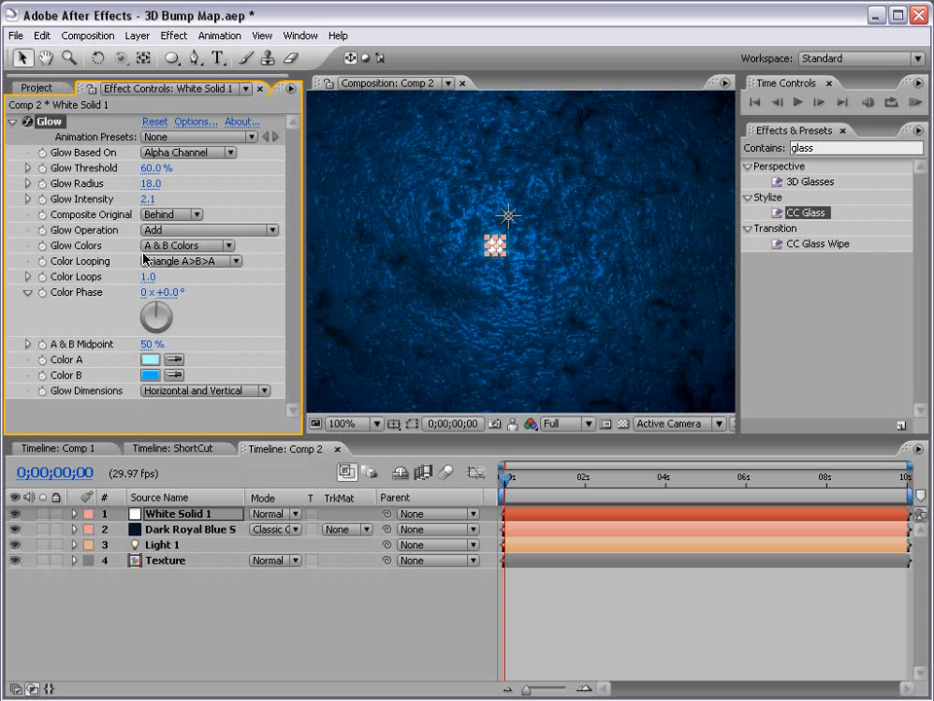
Duplicate the Glow effect, set the copy's Glow Radius to 38, and review the full composition.
{"action": "left_click", "coordinate": [49, 121]}
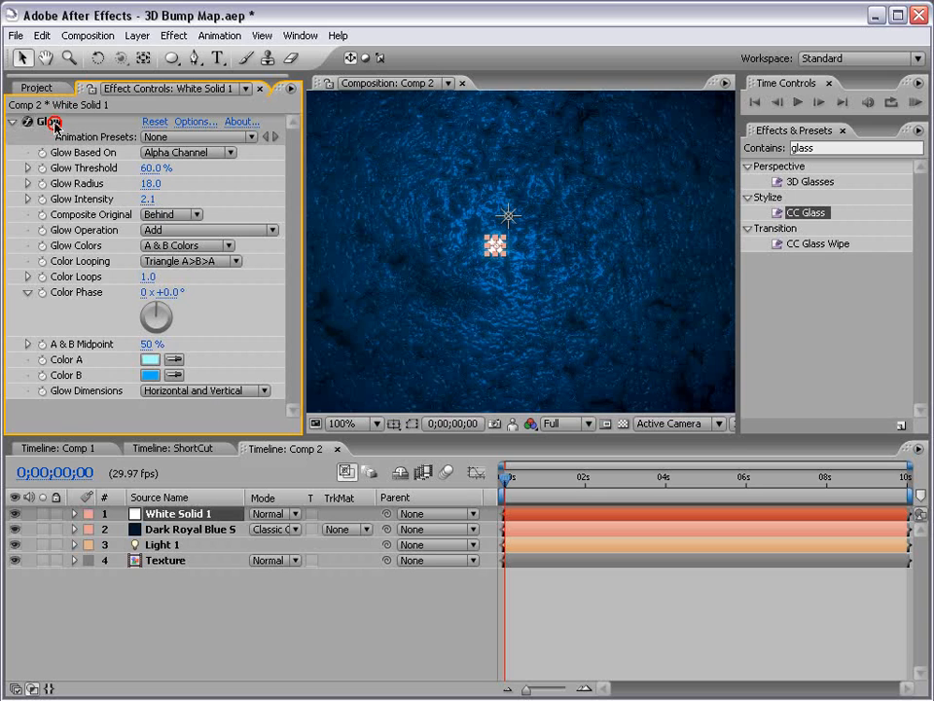
{"action": "key", "text": "ctrl+d"}
{"action": "left_click_drag", "start_coordinate": [155, 218], "coordinate": [180, 212]}
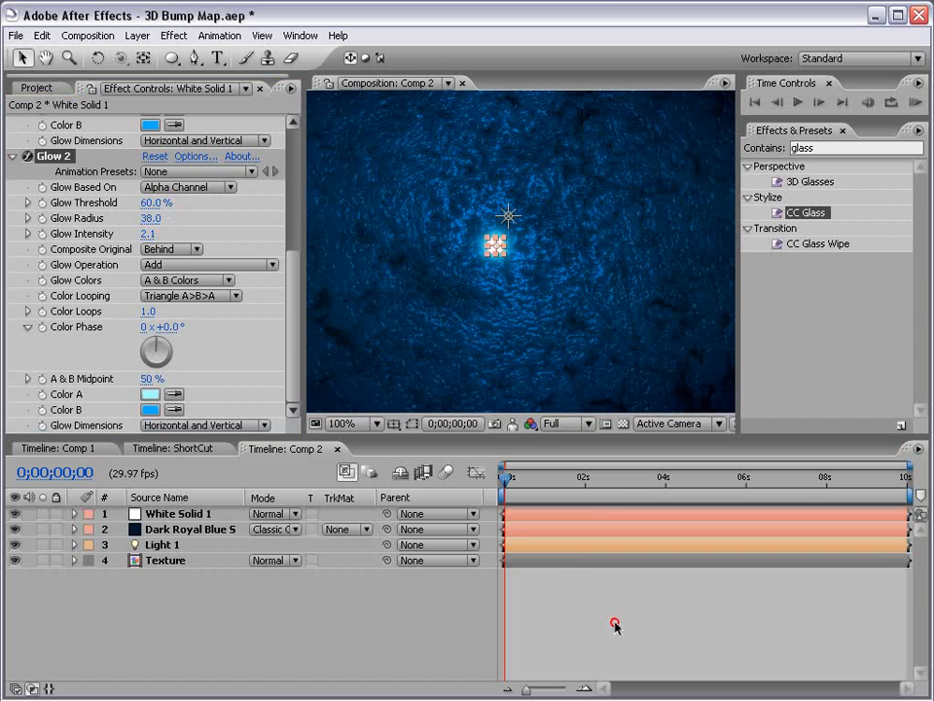
{"action": "key", "text": "grave"}
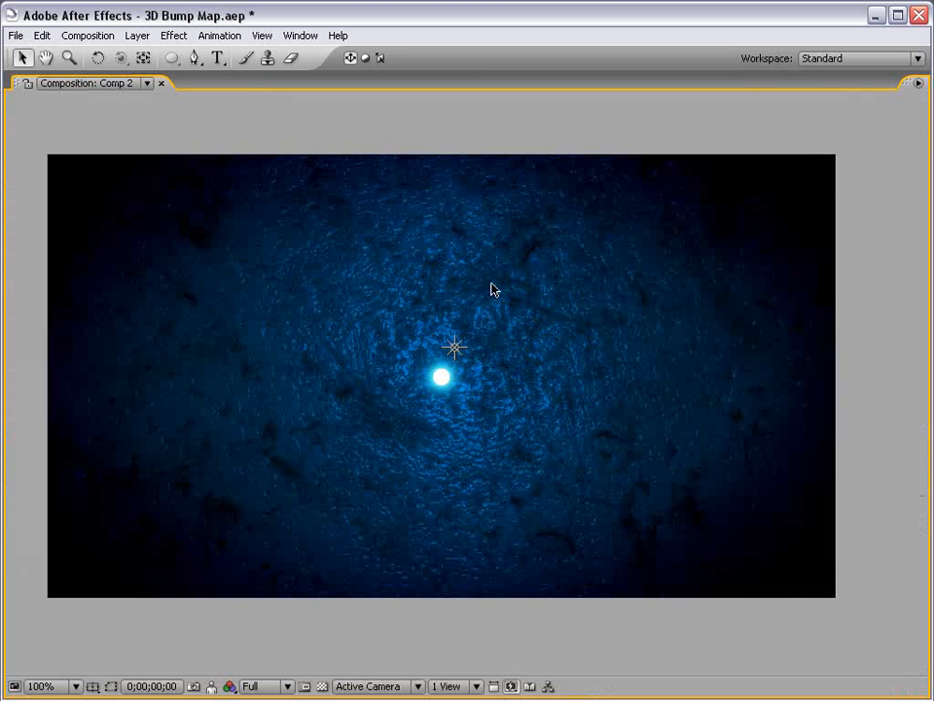
{"action": "key", "text": "grave"}
Feather the white solid's circular mask by 2 pixels.
{"action": "left_click", "coordinate": [186, 518]}
{"action": "key", "text": "f"}
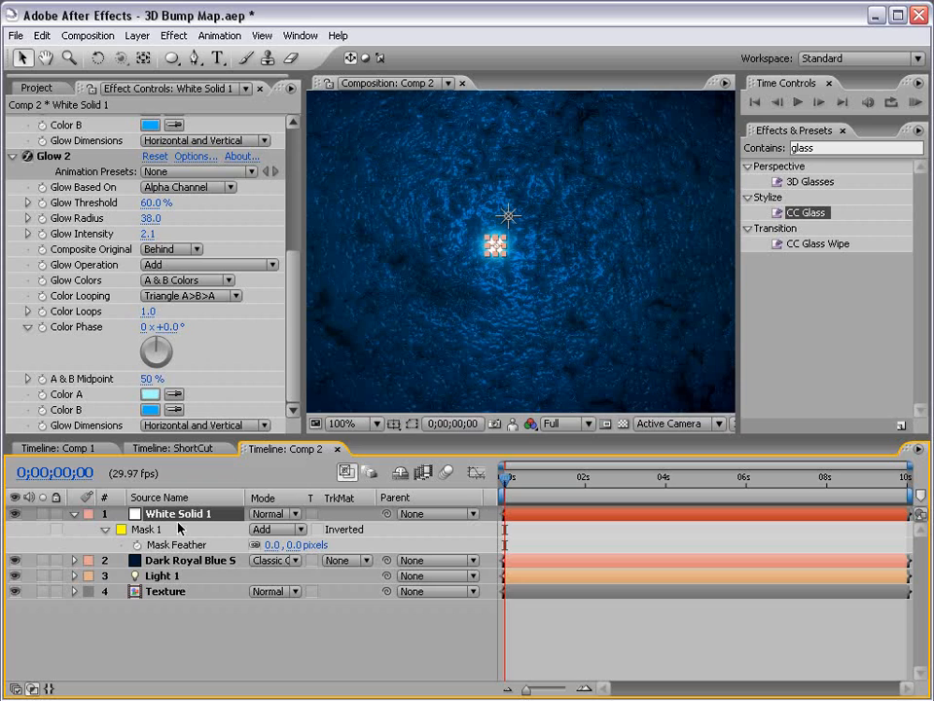
{"action": "left_click", "coordinate": [294, 544]}
{"action": "type", "text": "2"}
{"action": "key", "text": "Return"}
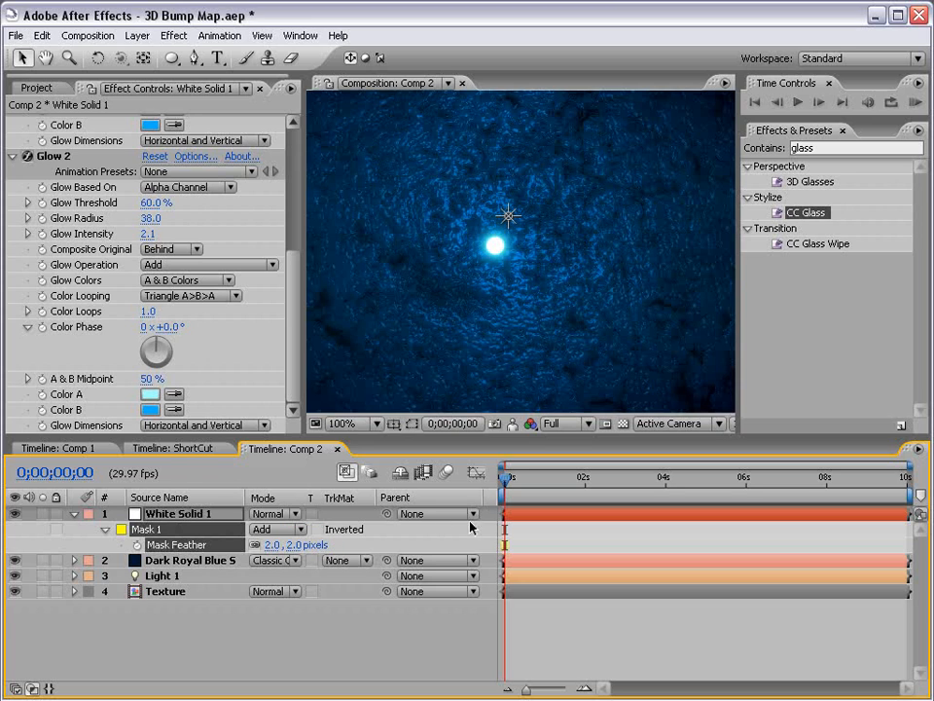
Reveal the white solid's Position property and copy the CC Glass Light Position expression from the Texture layer.
{"action": "left_click", "coordinate": [188, 514]}
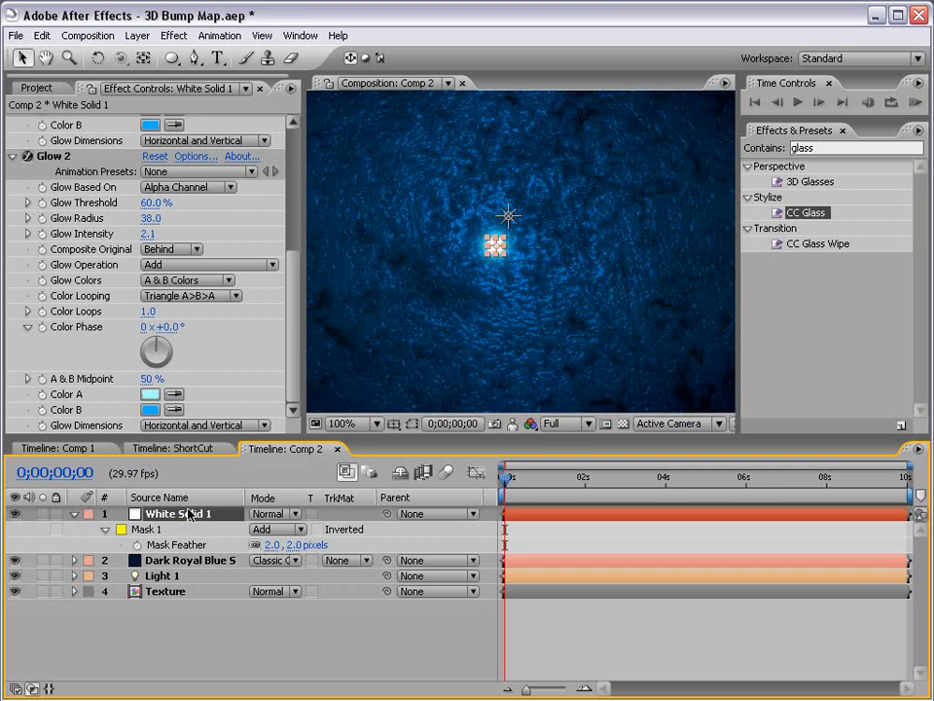
{"action": "key", "text": "p"}
{"action": "left_click", "coordinate": [163, 561]}
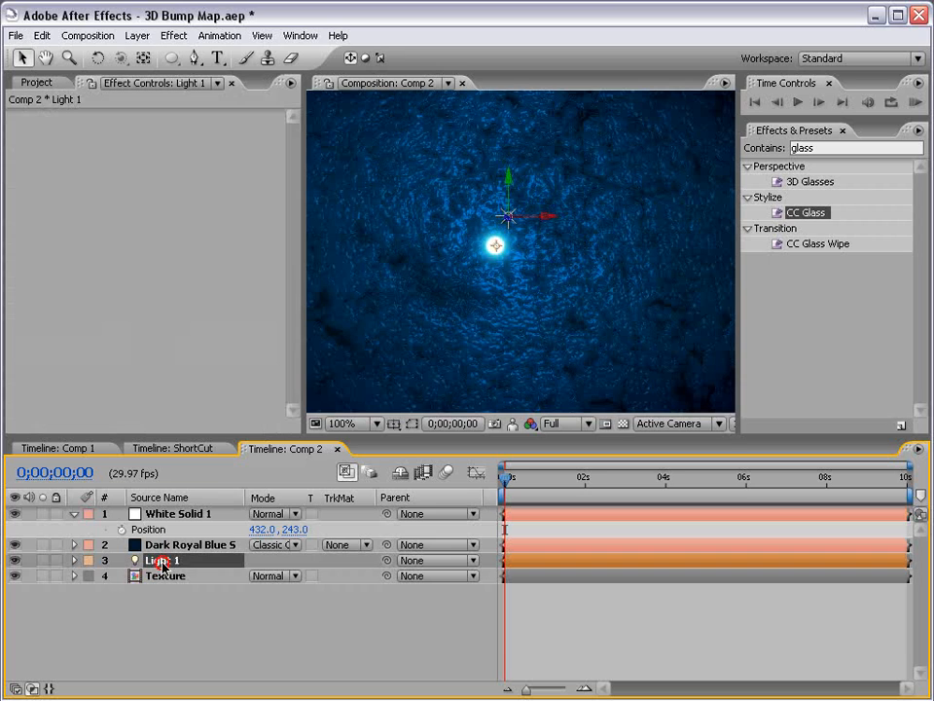
{"action": "left_click", "coordinate": [159, 576]}
{"action": "key", "text": "e"}
{"action": "key", "text": "e"}
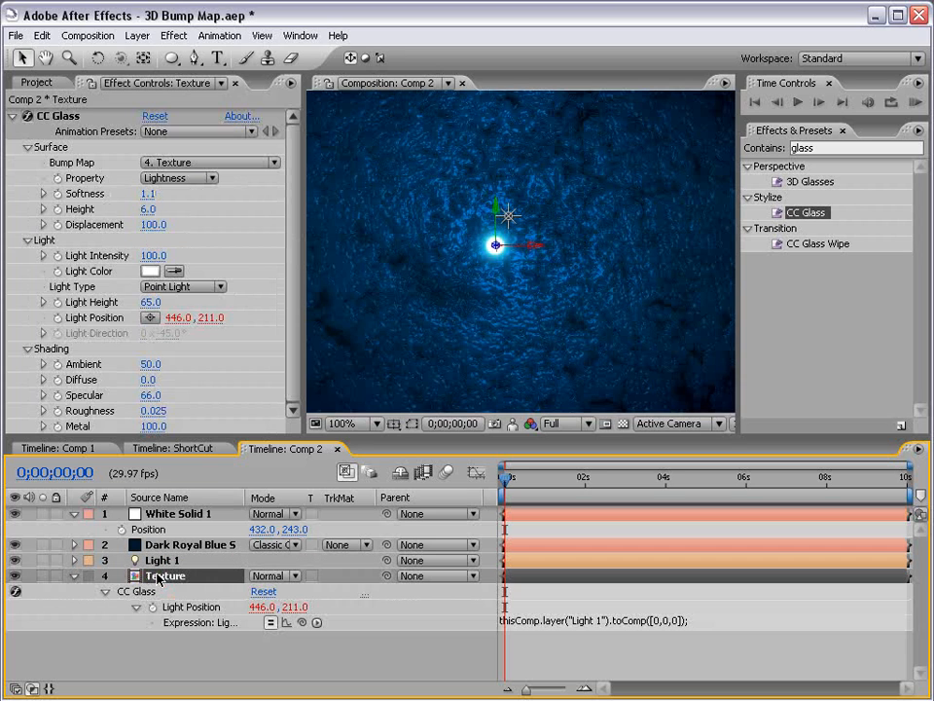
{"action": "left_click", "coordinate": [649, 623]}
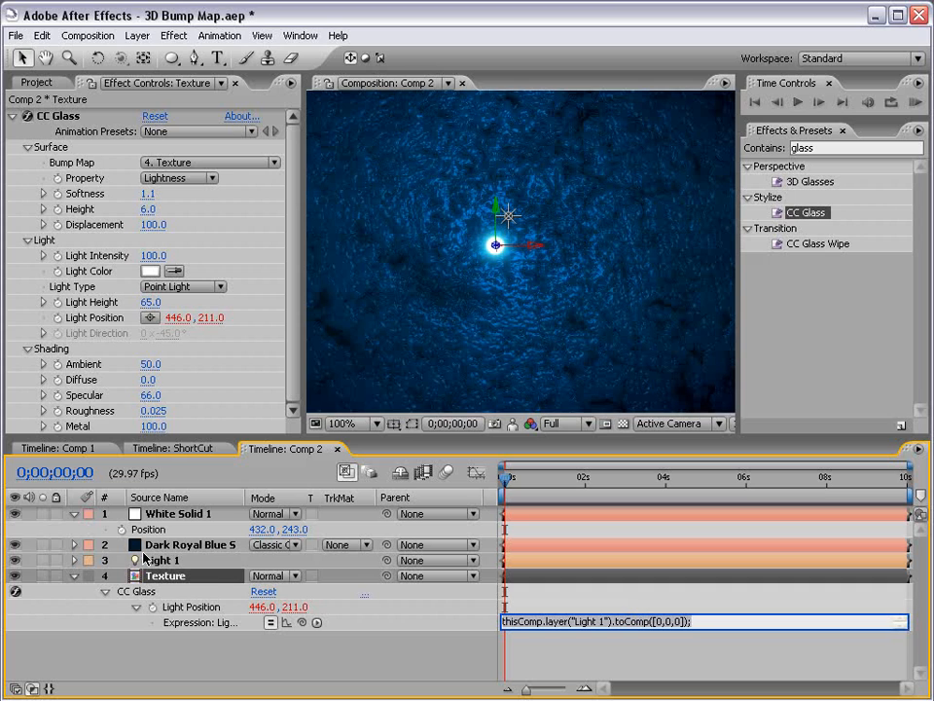
Add the expression thisComp.layer("Light 1").toComp([0,0,0]); to the white solid's Position.
{"action": "left_click", "coordinate": [136, 514]}
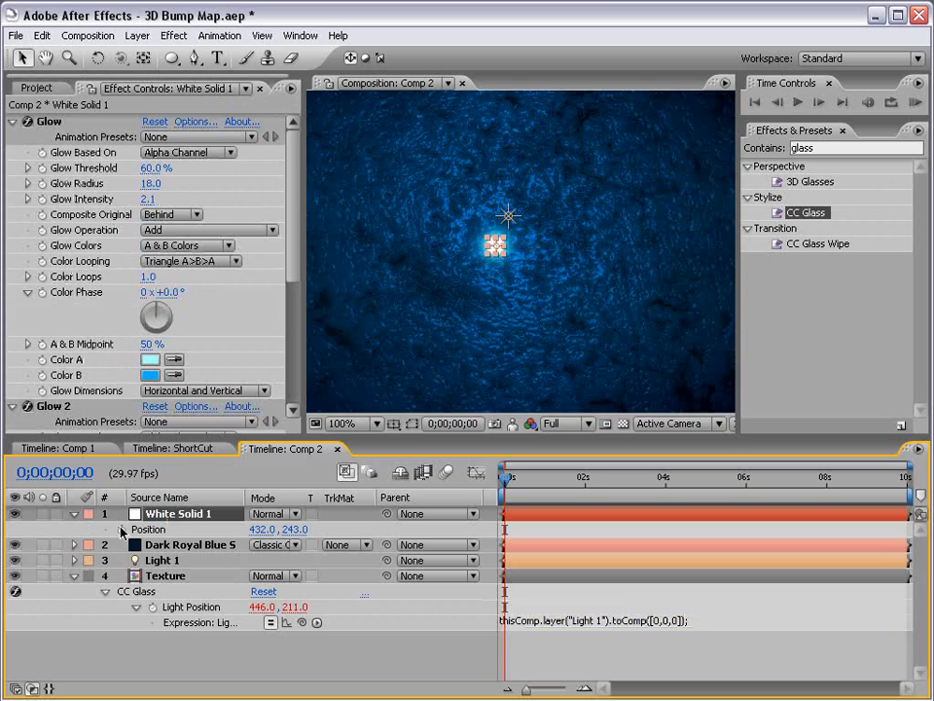
{"action": "left_click", "coordinate": [121, 529], "text": "alt"}
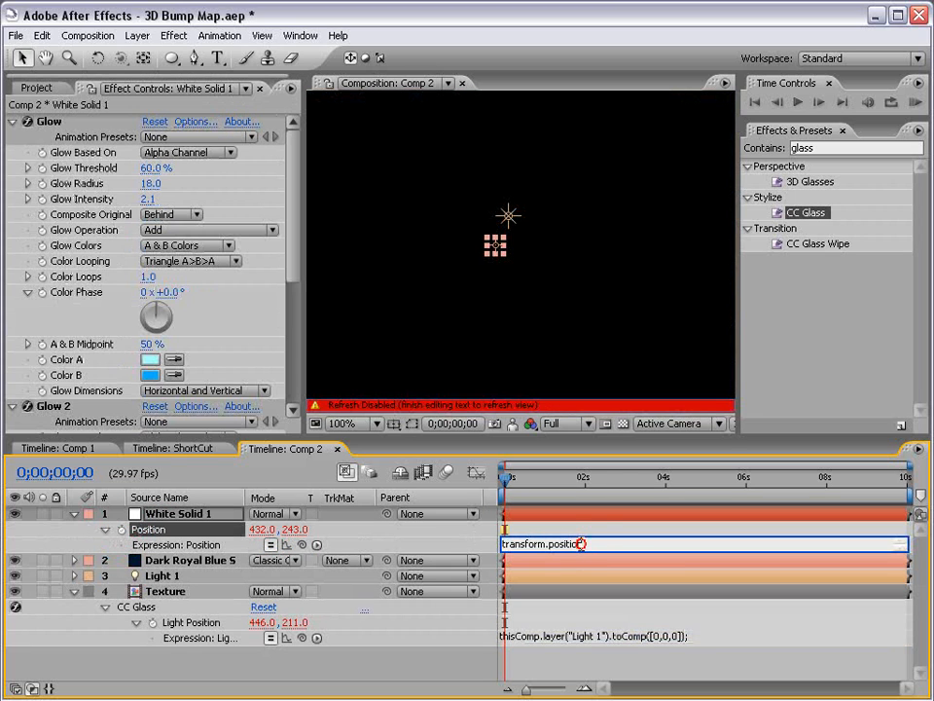
{"action": "type", "text": "thisComp.layer(\"Light 1\").toComp([0,0,0]);"}
{"action": "left_click", "coordinate": [546, 551]}
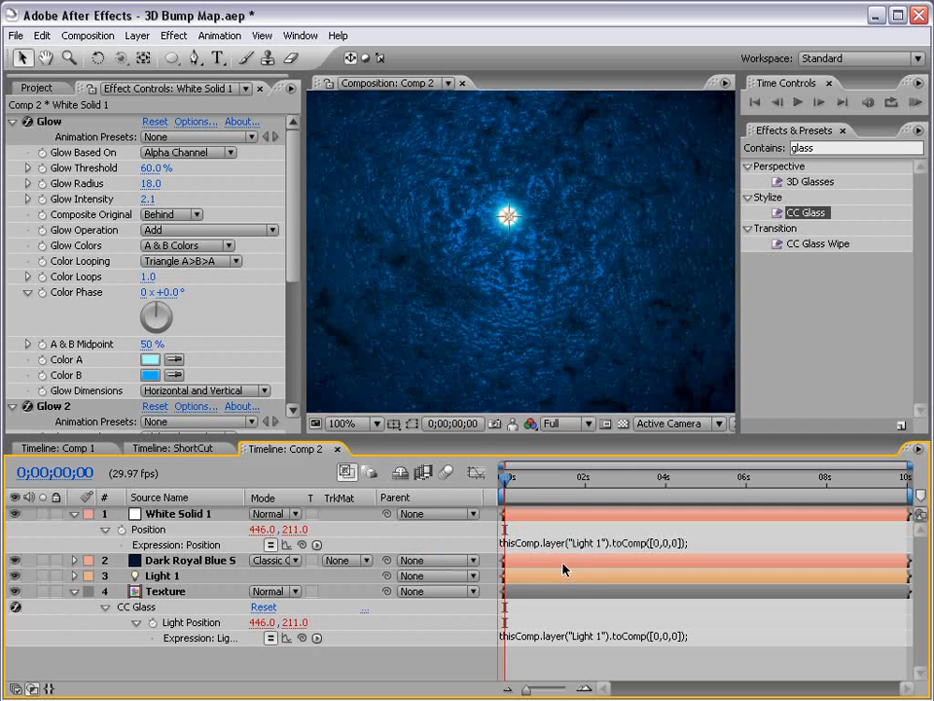
Go to 0;00;00;20 and move Light 1 slightly down and to the left, to about 424.5, 227.2.
{"action": "left_click_drag", "start_coordinate": [513, 477], "coordinate": [532, 478]}
{"action": "left_click", "coordinate": [509, 217]}
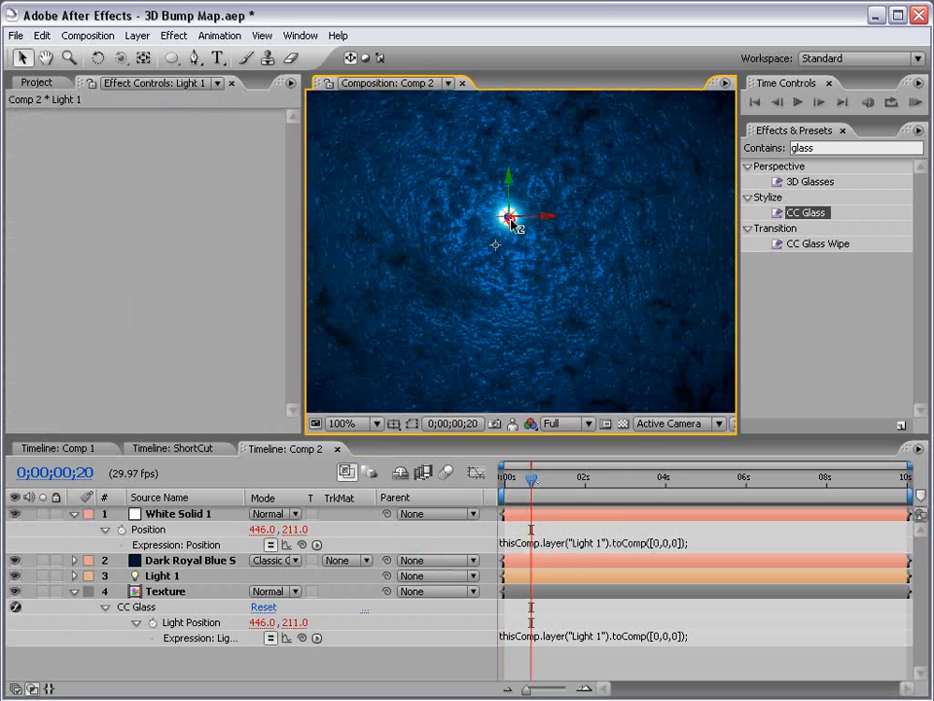
{"action": "mouse_move", "coordinate": [511, 223]}
{"action": "left_mouse_down"}
{"action": "mouse_move", "coordinate": [479, 236]}
{"action": "mouse_move", "coordinate": [399, 213]}
{"action": "mouse_move", "coordinate": [545, 185]}
{"action": "mouse_move", "coordinate": [653, 304]}
{"action": "mouse_move", "coordinate": [662, 359]}
{"action": "mouse_move", "coordinate": [495, 234]}
{"action": "left_mouse_up"}
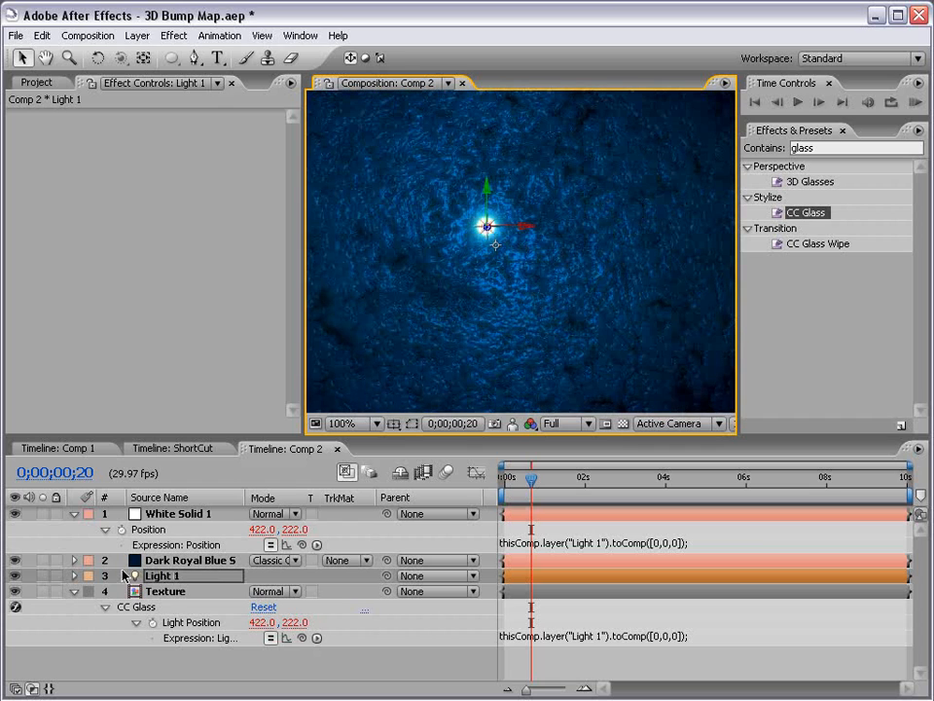
Add the expression wiggle(.5,250) to Light 1's Position.
{"action": "key", "text": "p"}
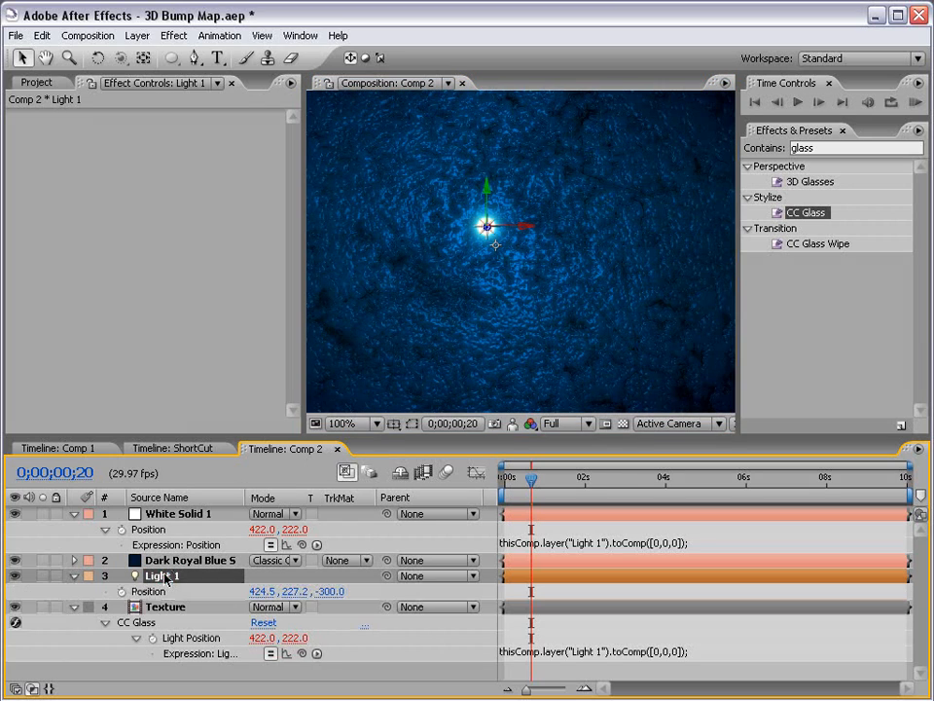
{"action": "left_click", "coordinate": [151, 590]}
{"action": "key", "text": "alt+shift+equal"}
{"action": "type", "text": "wiggle(.5,250"}
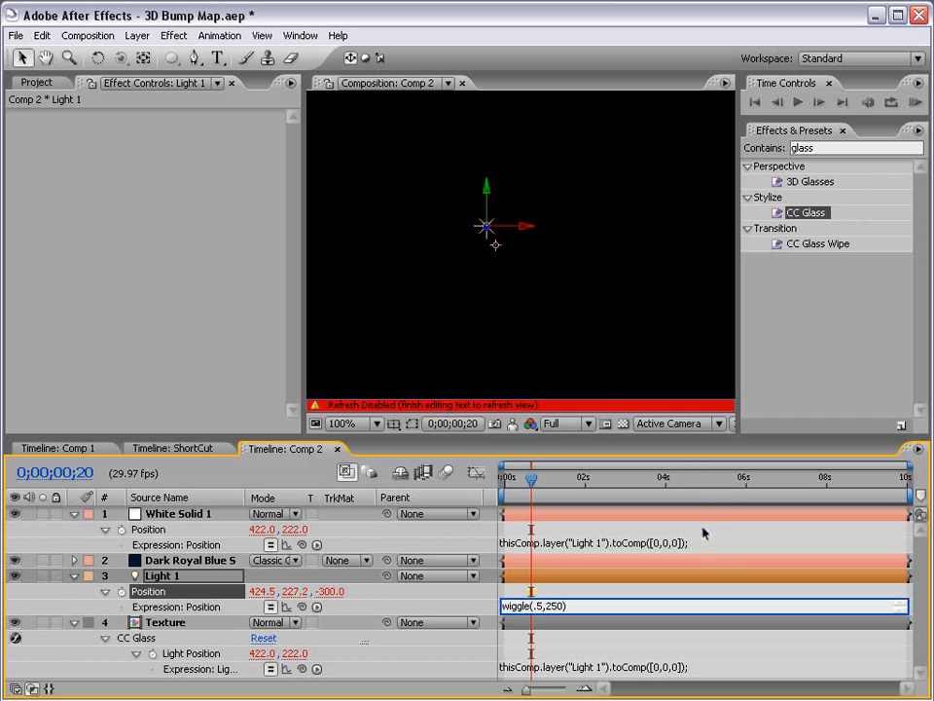
{"action": "left_click", "coordinate": [703, 533]}
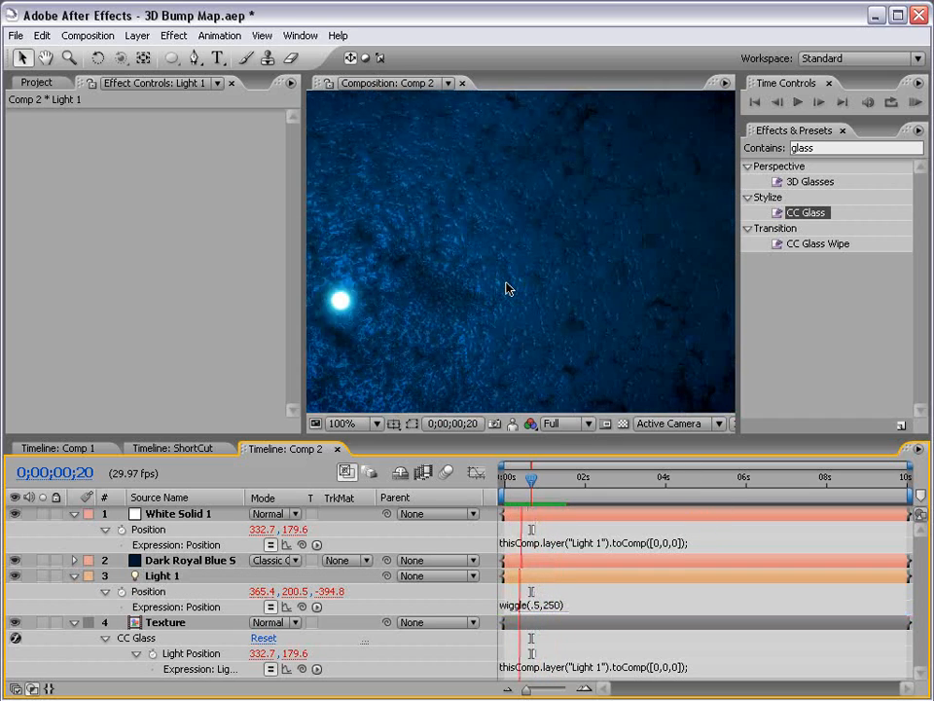
Preview the light's wiggling motion from the start of the composition.
{"action": "key", "text": "space"}
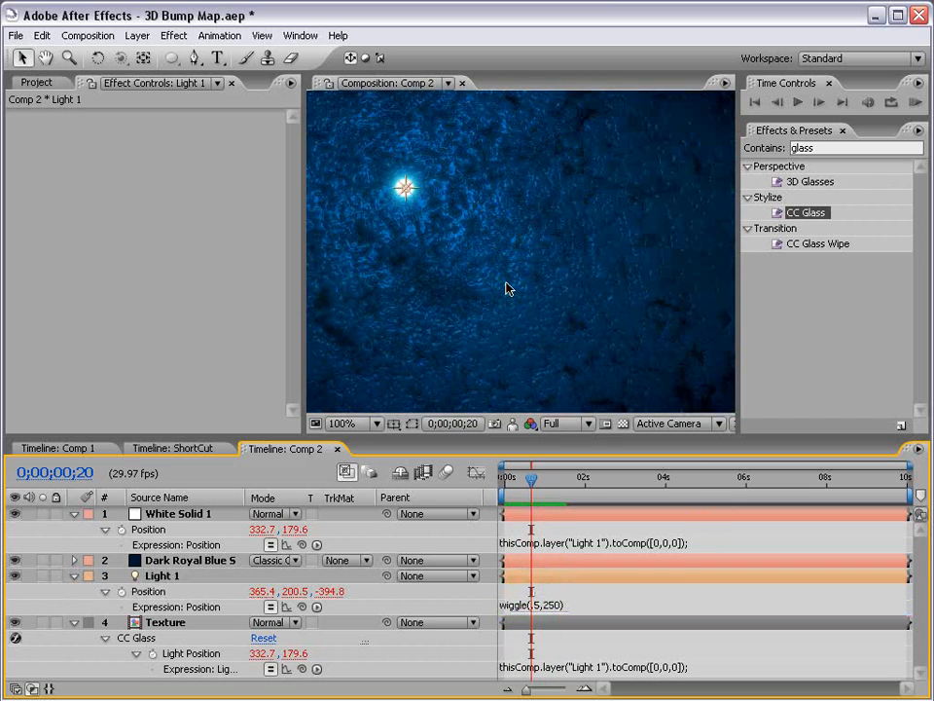
{"action": "left_click", "coordinate": [506, 479]}
{"action": "key", "text": "space"}
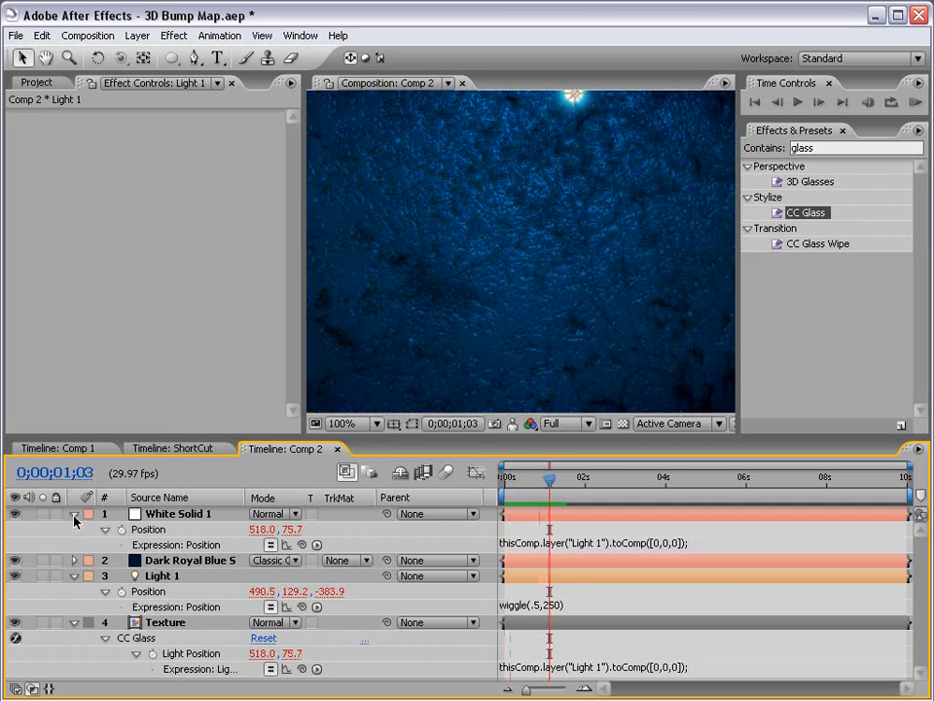
Collapse the properties of all layers and show the composition at 50% magnification.
{"action": "left_click", "coordinate": [74, 515]}
{"action": "key", "text": "ctrl+a"}
{"action": "key", "text": "u"}
{"action": "left_click", "coordinate": [287, 541]}
{"action": "key", "text": "comma"}
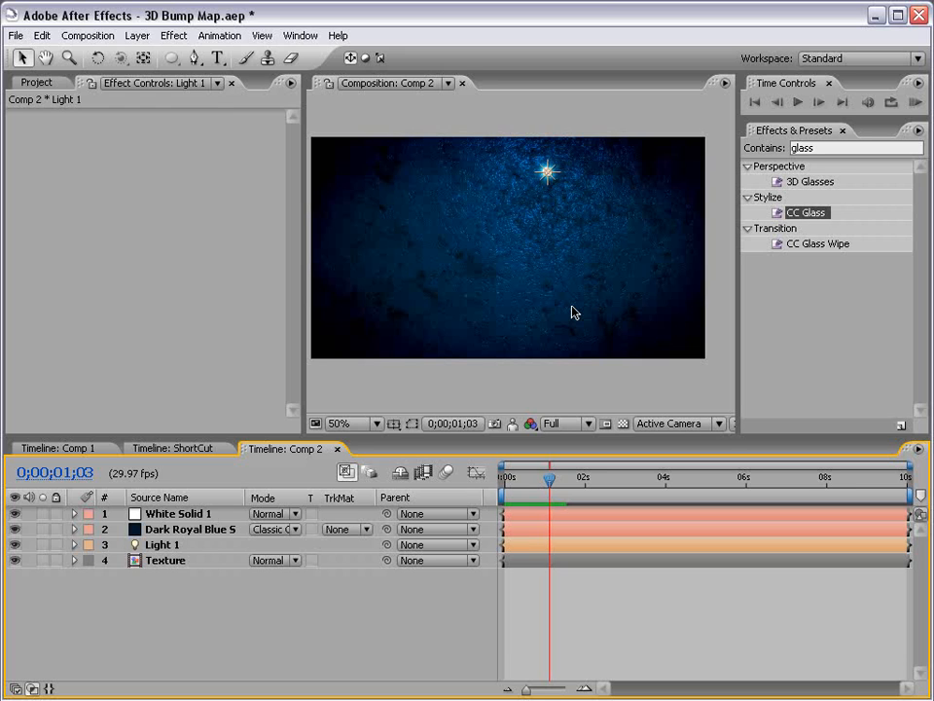
Create an 864 x 486 solid layer in black, colour 000000.
{"action": "left_click", "coordinate": [137, 36]}
{"action": "mouse_move", "coordinate": [143, 56]}
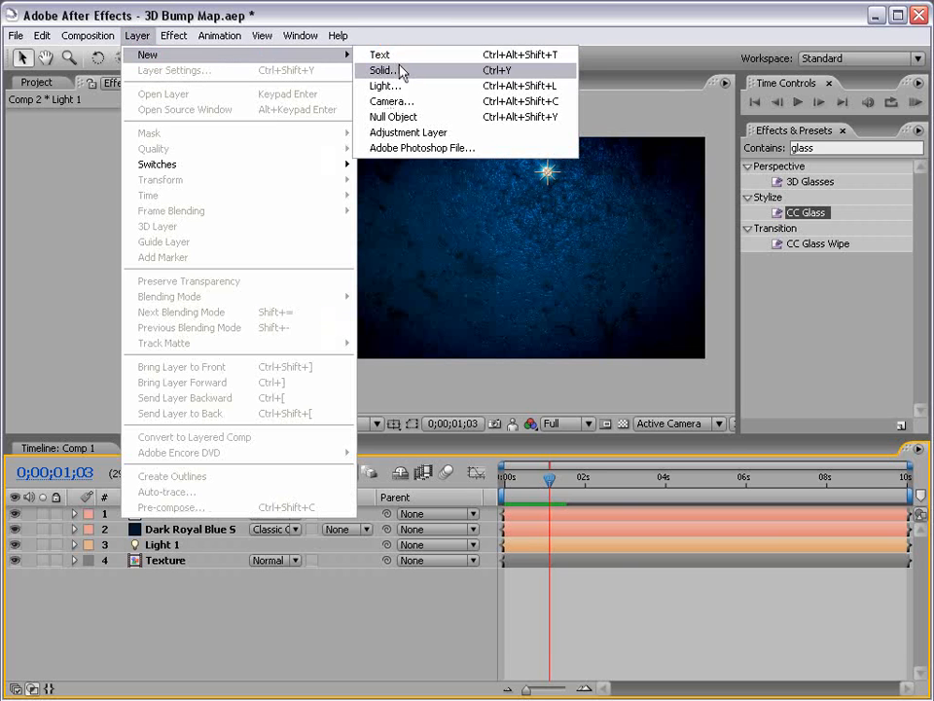
{"action": "left_click", "coordinate": [402, 71]}
{"action": "left_click", "coordinate": [352, 588]}
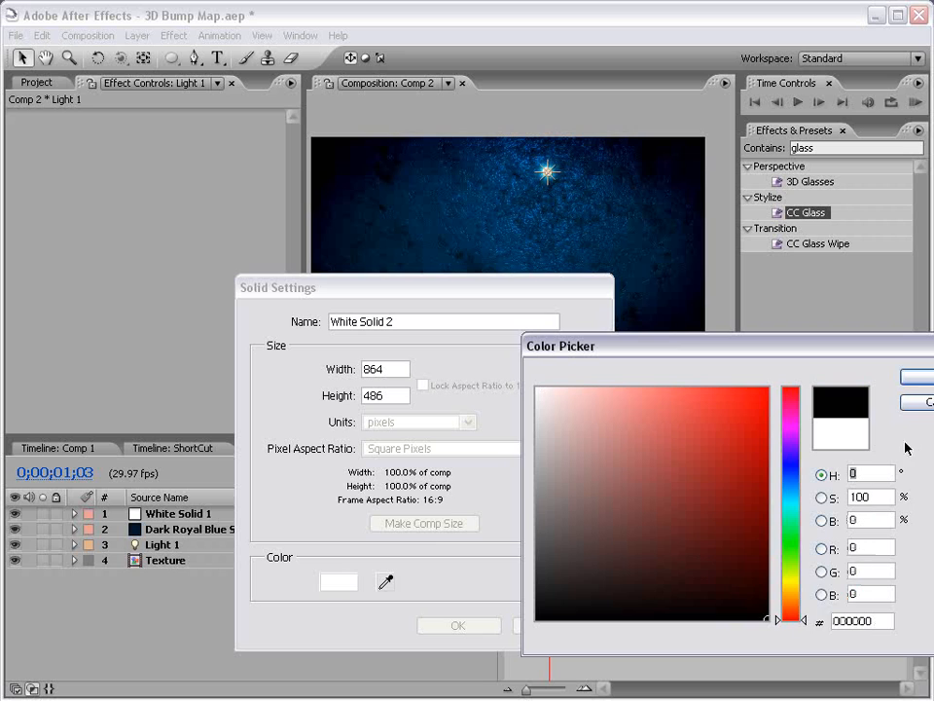
{"action": "left_click", "coordinate": [770, 365]}
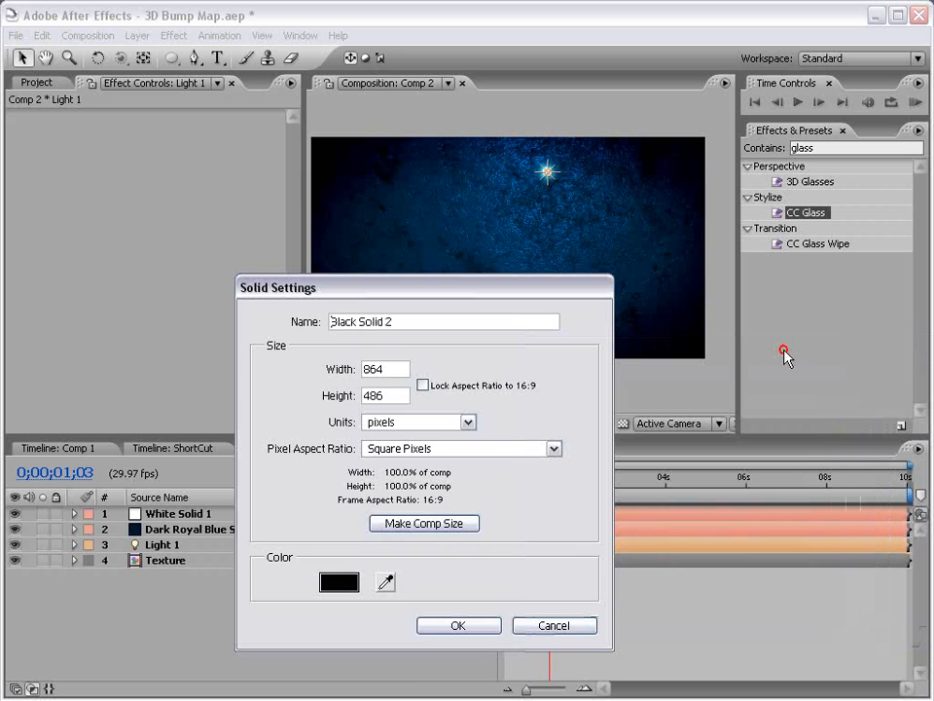
{"action": "left_click", "coordinate": [465, 624]}
Apply Lens Flare to the black solid and give its Flare Center the expression thisComp.layer("Light 1").toComp([0,0,0]);.
{"action": "left_click", "coordinate": [177, 35]}
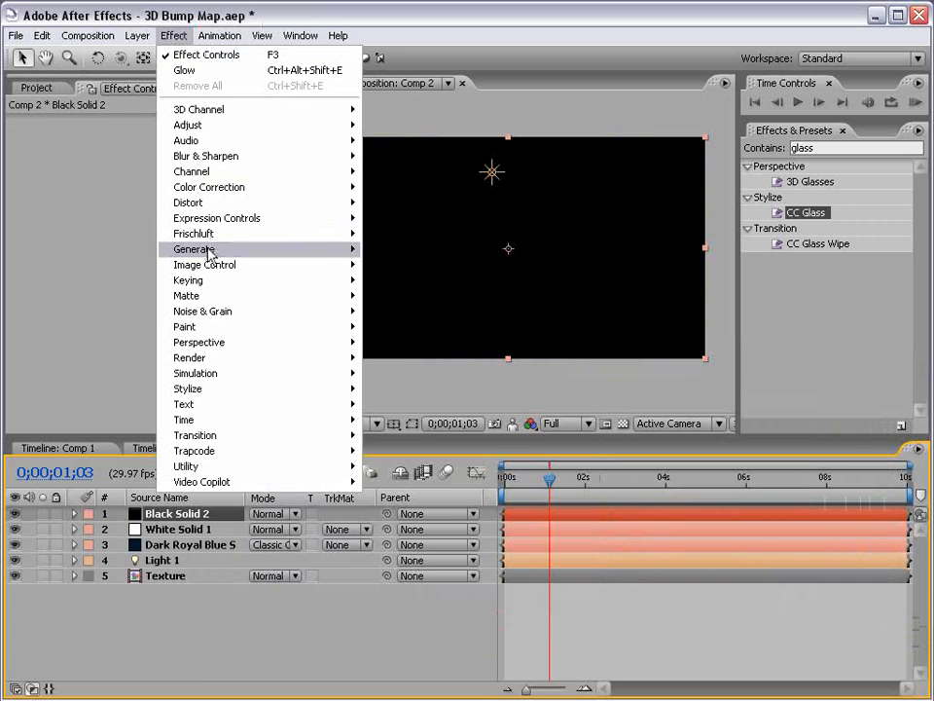
{"action": "mouse_move", "coordinate": [208, 249]}
{"action": "left_click", "coordinate": [409, 450]}
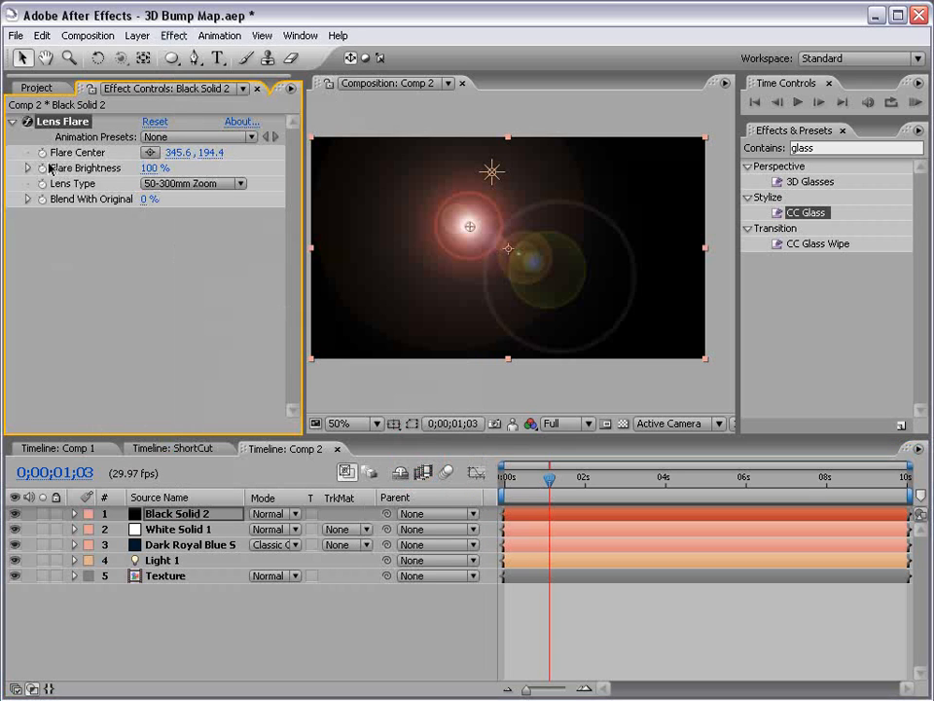
{"action": "left_click", "coordinate": [40, 152], "text": "alt"}
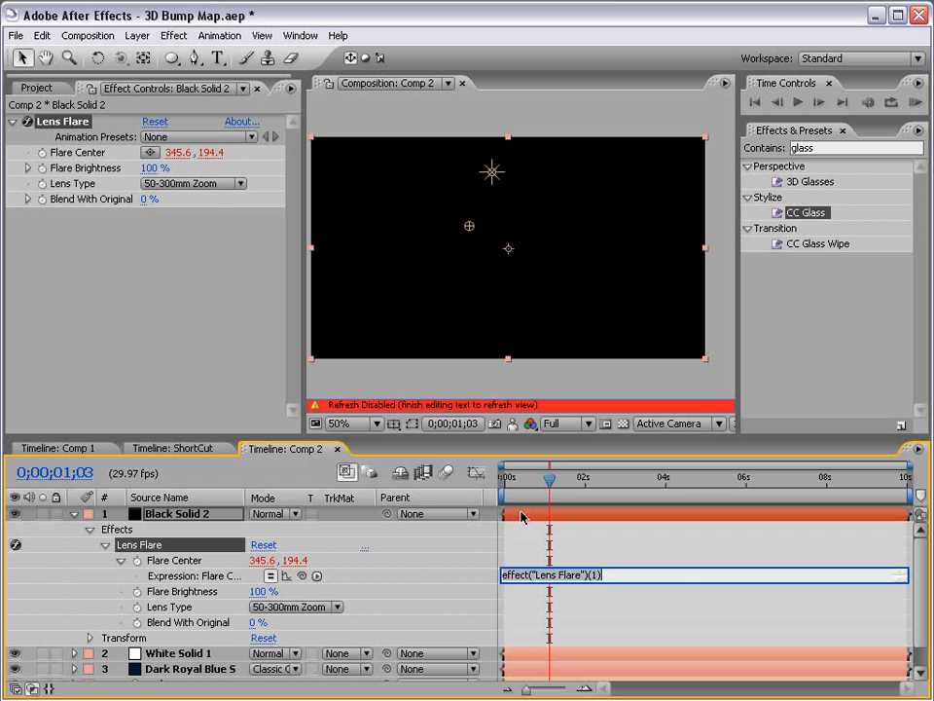
{"action": "type", "text": "thisComp.layer(\"Light 1\").toComp([0,0,0]);"}
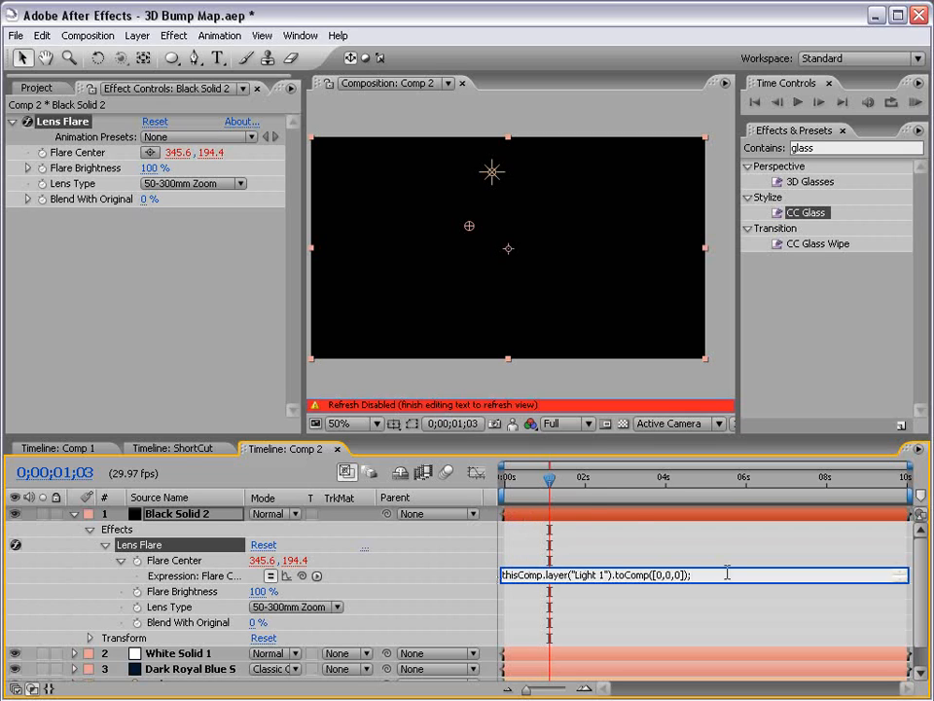
{"action": "left_click", "coordinate": [519, 531]}
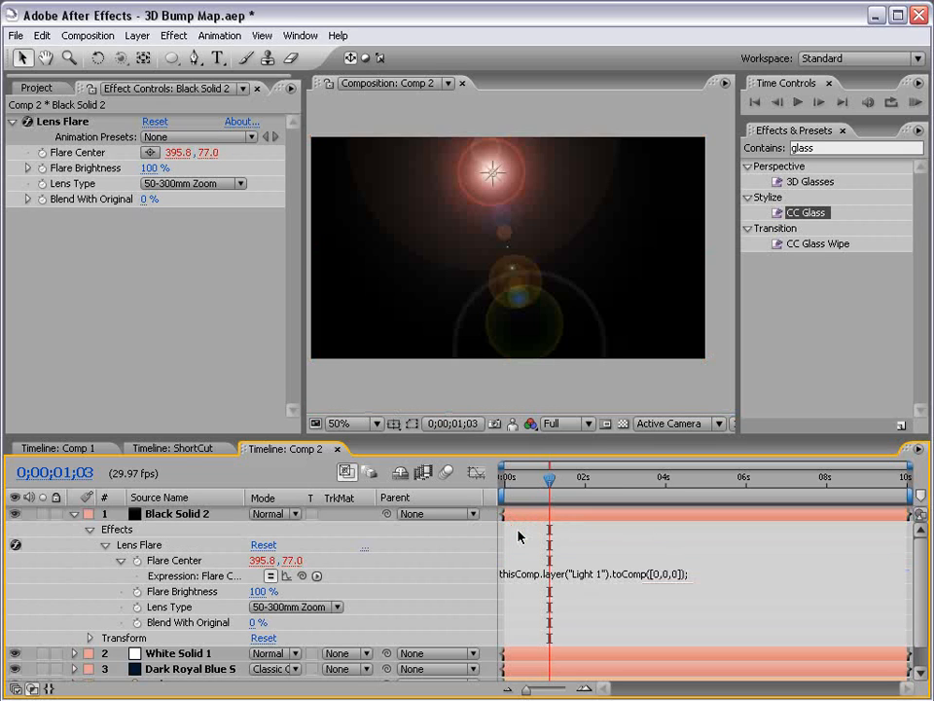
Set the black solid's blending mode to Screen and check the flare at about 0;00;01;01.
{"action": "left_click", "coordinate": [274, 513]}
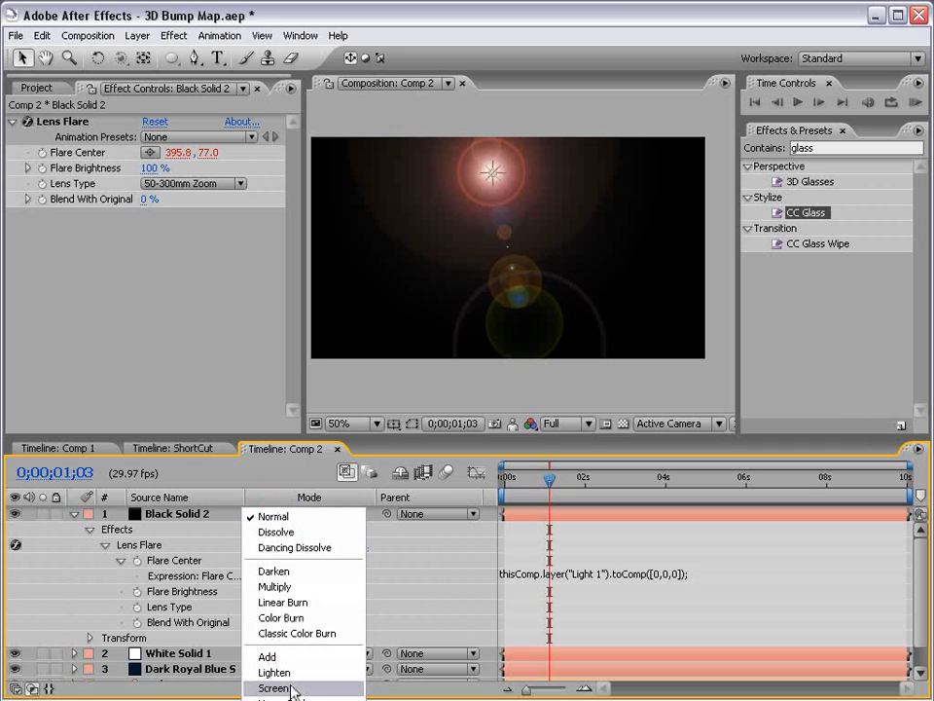
{"action": "left_click", "coordinate": [289, 688]}
{"action": "mouse_move", "coordinate": [547, 516]}
{"action": "left_mouse_down"}
{"action": "mouse_move", "coordinate": [518, 487]}
{"action": "mouse_move", "coordinate": [504, 487]}
{"action": "mouse_move", "coordinate": [547, 505]}
{"action": "left_mouse_up"}
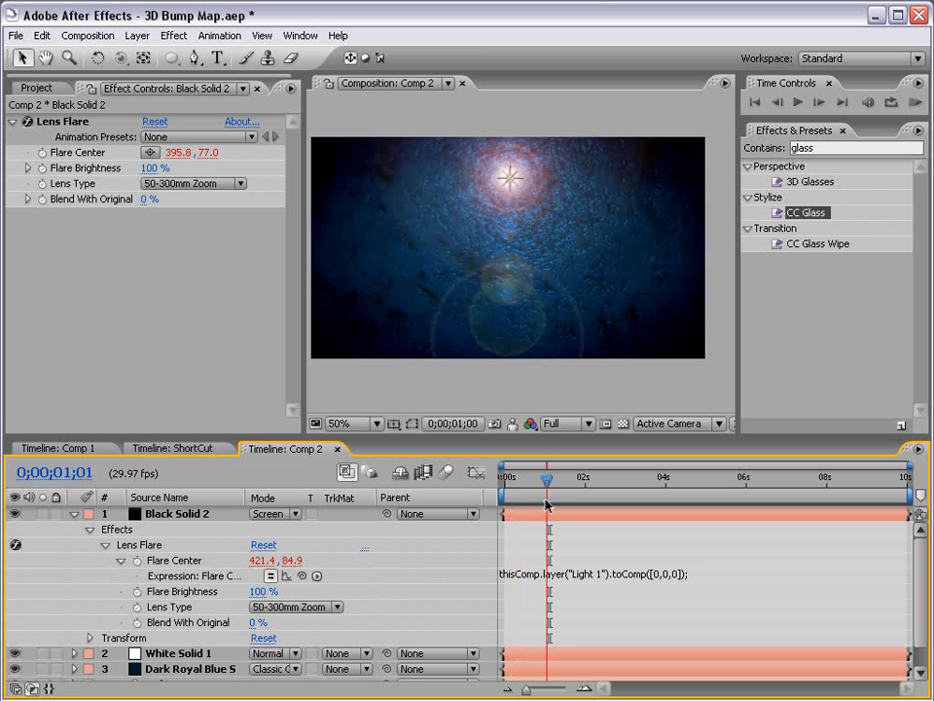
Apply the Curves colour correction effect to the black lens flare solid.
{"action": "left_click", "coordinate": [174, 35]}
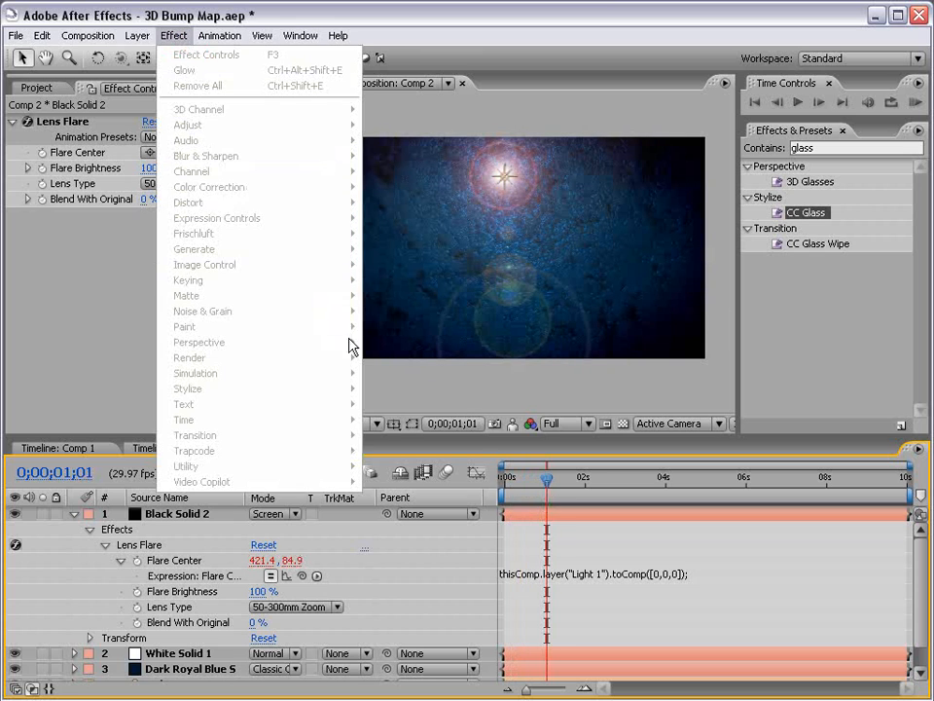
{"action": "left_click", "coordinate": [550, 519]}
{"action": "left_click", "coordinate": [174, 35]}
{"action": "left_click", "coordinate": [259, 187]}
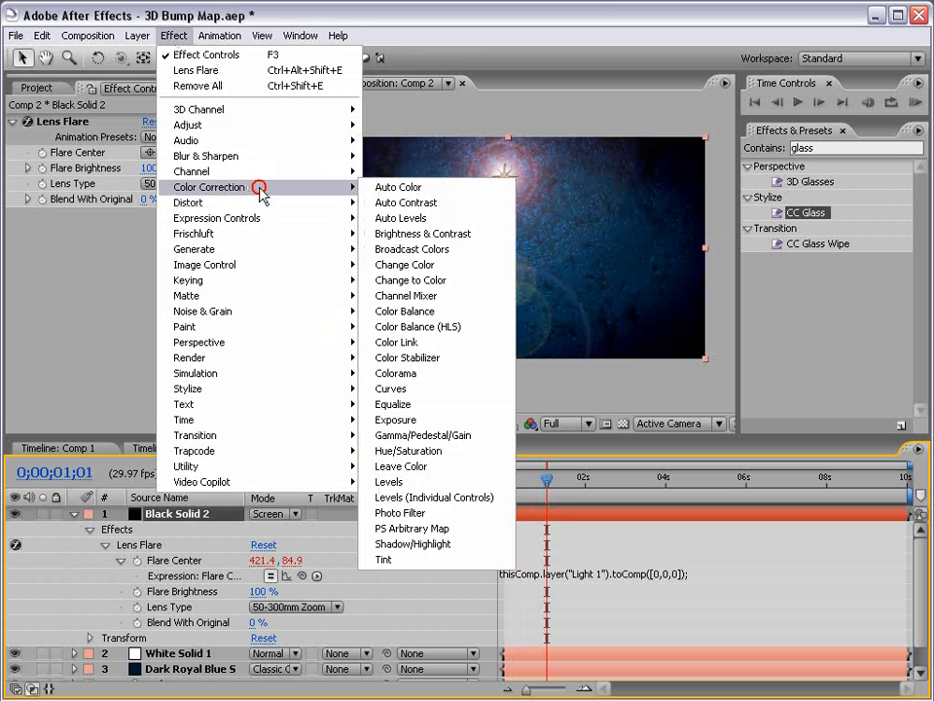
{"action": "left_click", "coordinate": [397, 388]}
Raise the Blue channel curve strongly to tint the lens flare blue.
{"action": "left_click", "coordinate": [190, 230]}
{"action": "left_click", "coordinate": [183, 251]}
{"action": "left_click_drag", "start_coordinate": [126, 345], "coordinate": [91, 308]}
{"action": "left_click", "coordinate": [171, 229]}
{"action": "left_click", "coordinate": [146, 260]}
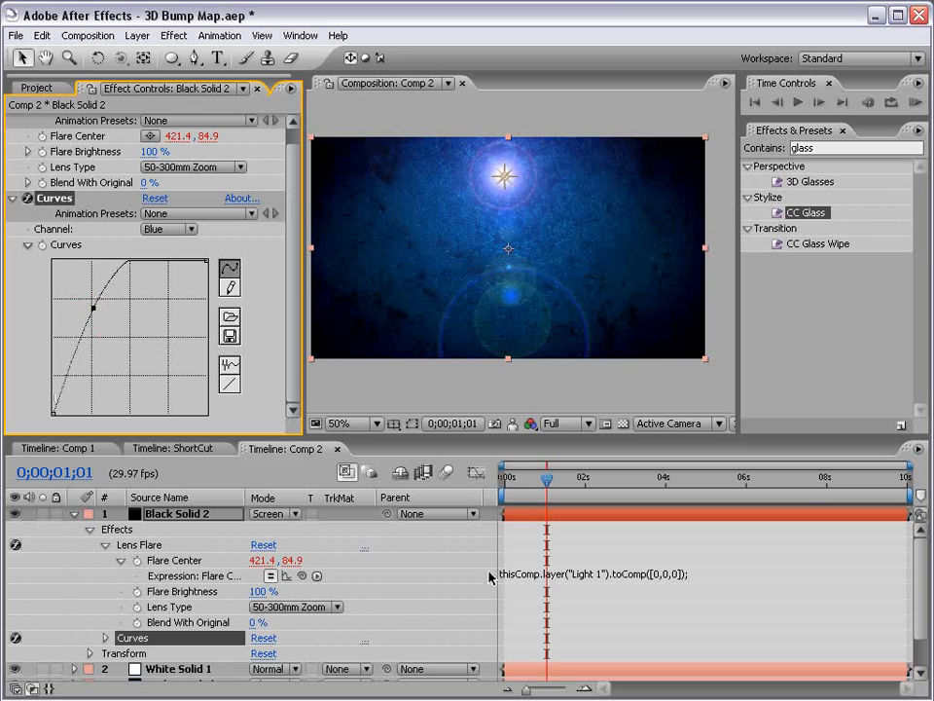
Shape the flare's RGB curve into a contrast curve, lowering the shadows and holding the midtones near the diagonal.
{"action": "left_click", "coordinate": [175, 228]}
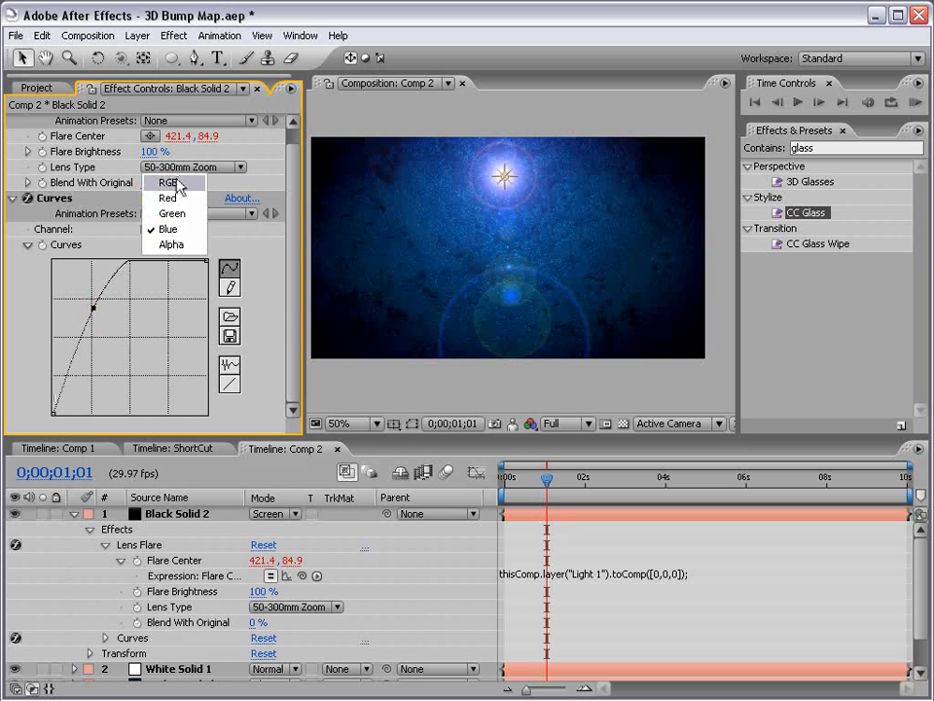
{"action": "left_click", "coordinate": [161, 183]}
{"action": "left_click", "coordinate": [88, 374]}
{"action": "left_click_drag", "start_coordinate": [88, 373], "coordinate": [91, 395]}
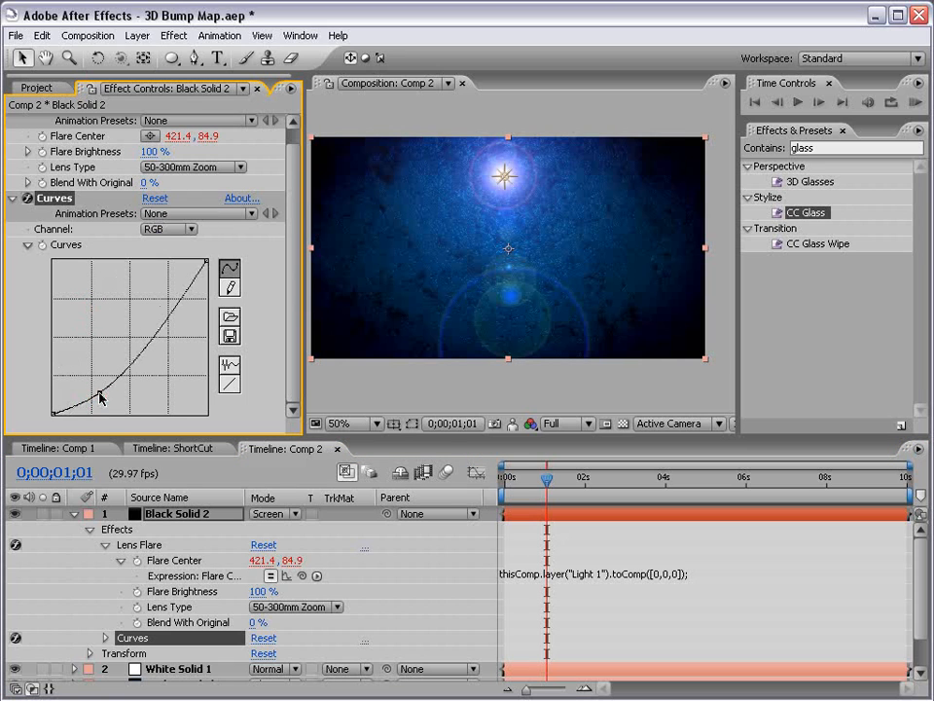
{"action": "left_click", "coordinate": [139, 343]}
{"action": "left_click_drag", "start_coordinate": [139, 343], "coordinate": [136, 340]}
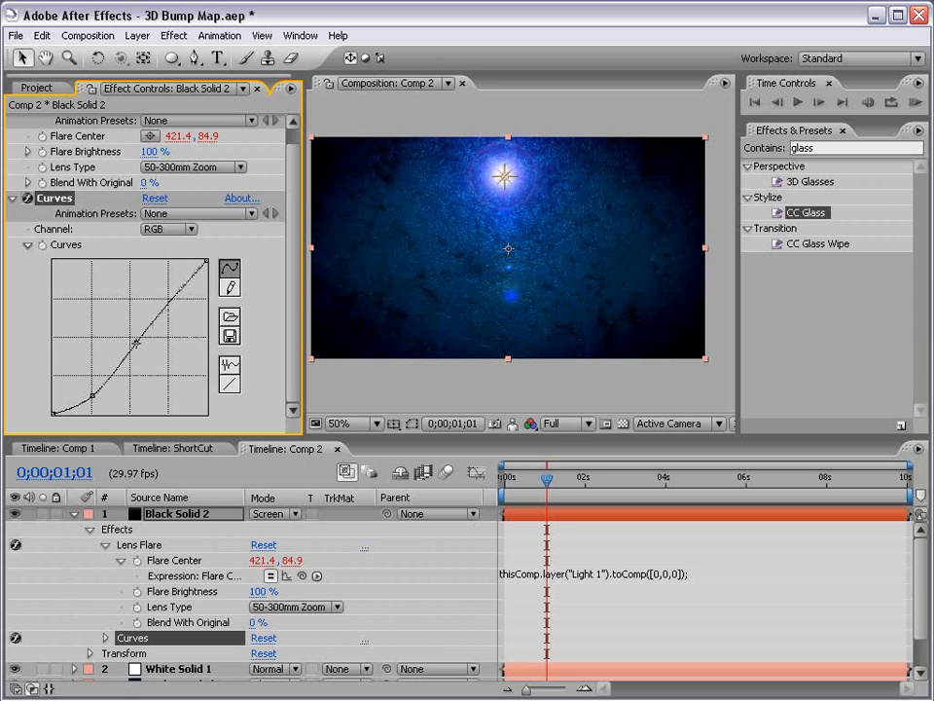
Apply the Tint colour correction effect to the flare solid with Amount to Tint at 39%, and scrub the timeline to check the flare.
{"action": "scroll", "coordinate": [496, 182], "scroll_direction": "up", "scroll_amount": 1}
{"action": "key", "text": "space"}
{"action": "left_click_drag", "start_coordinate": [530, 149], "coordinate": [575, 292]}
{"action": "left_click", "coordinate": [174, 35]}
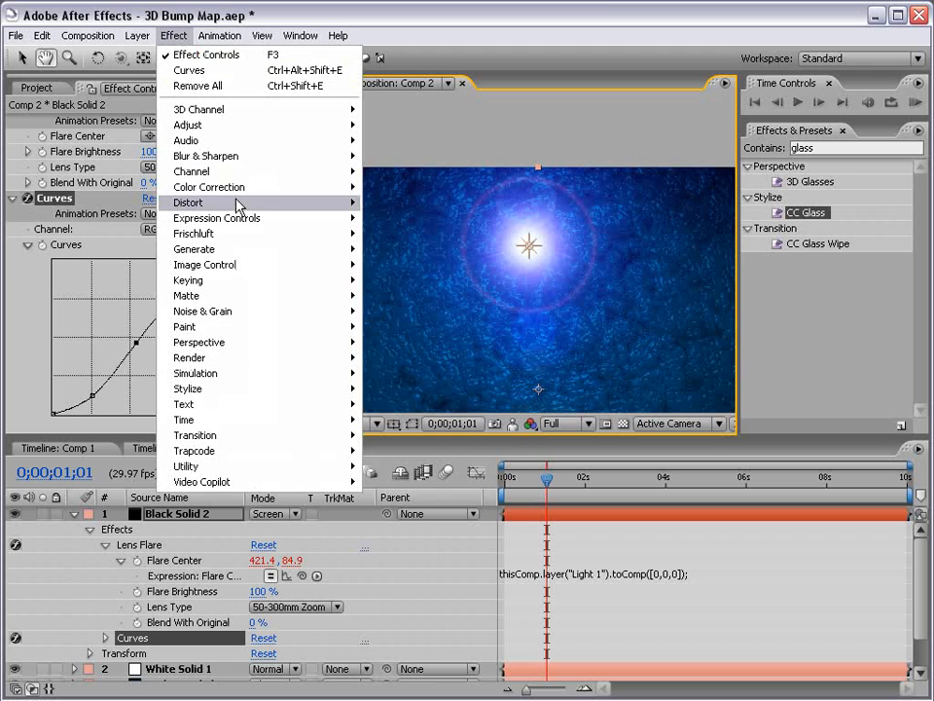
{"action": "mouse_move", "coordinate": [238, 189]}
{"action": "left_click", "coordinate": [414, 559]}
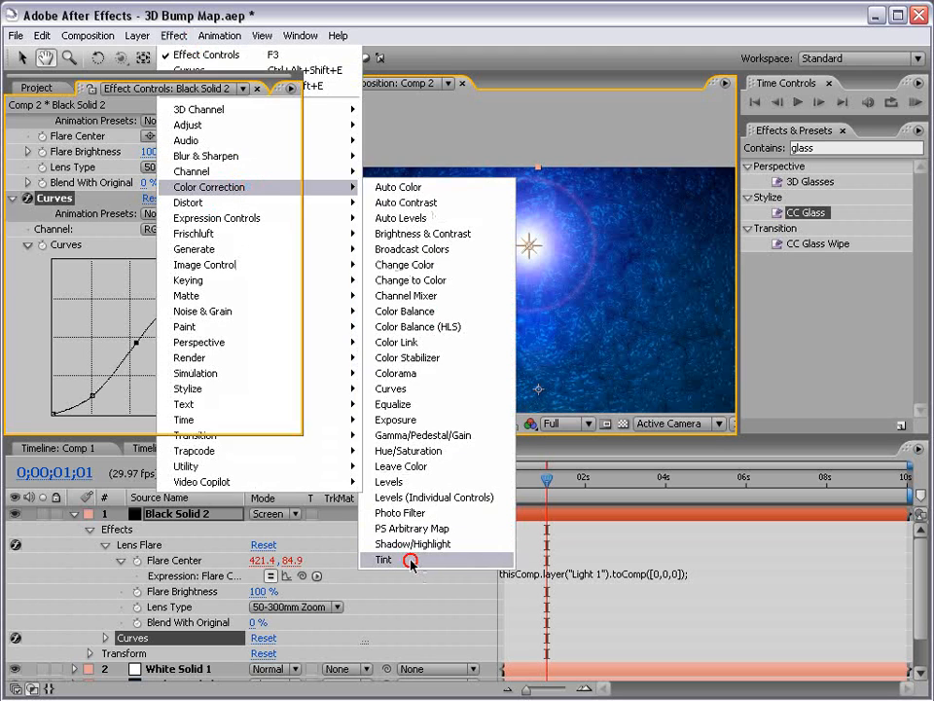
{"action": "left_click_drag", "start_coordinate": [146, 426], "coordinate": [45, 429]}
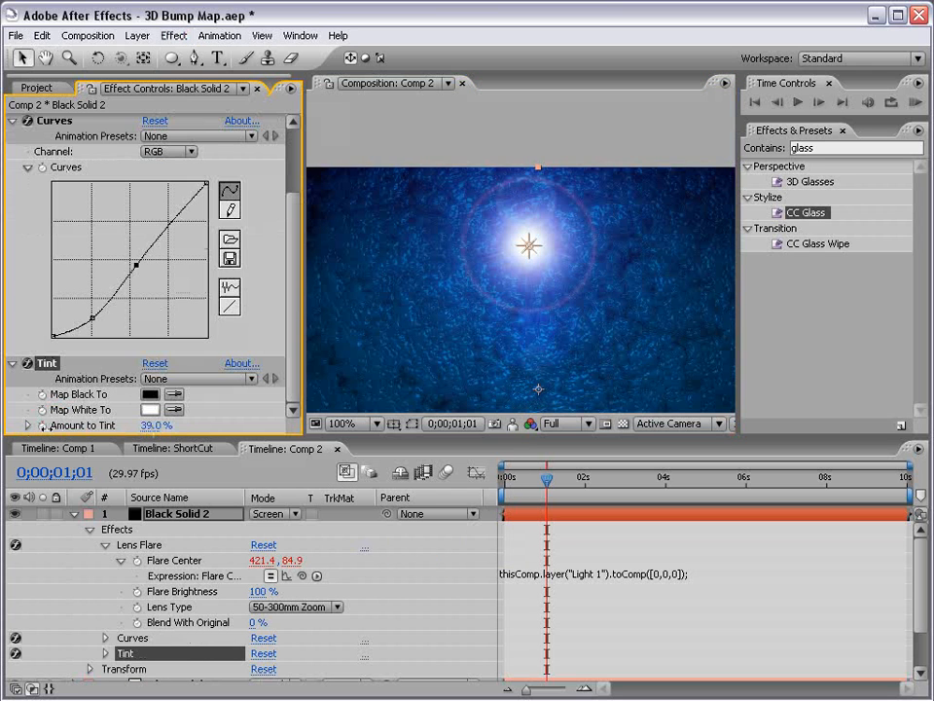
{"action": "key", "text": "grave"}
{"action": "key", "text": "comma"}
{"action": "key", "text": "grave"}
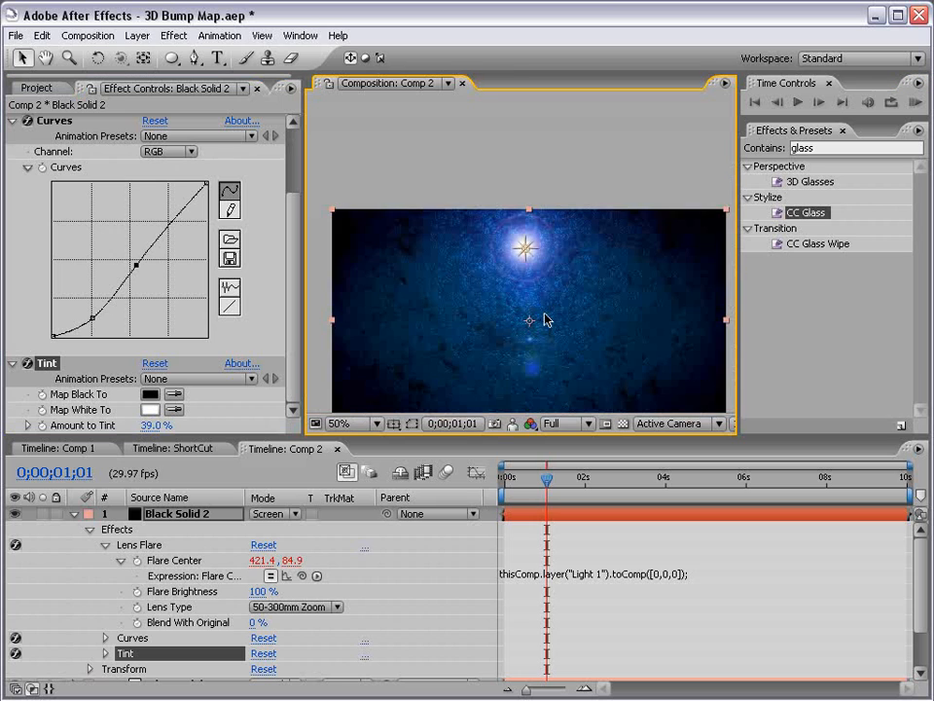
{"action": "left_click_drag", "start_coordinate": [548, 481], "coordinate": [626, 483]}
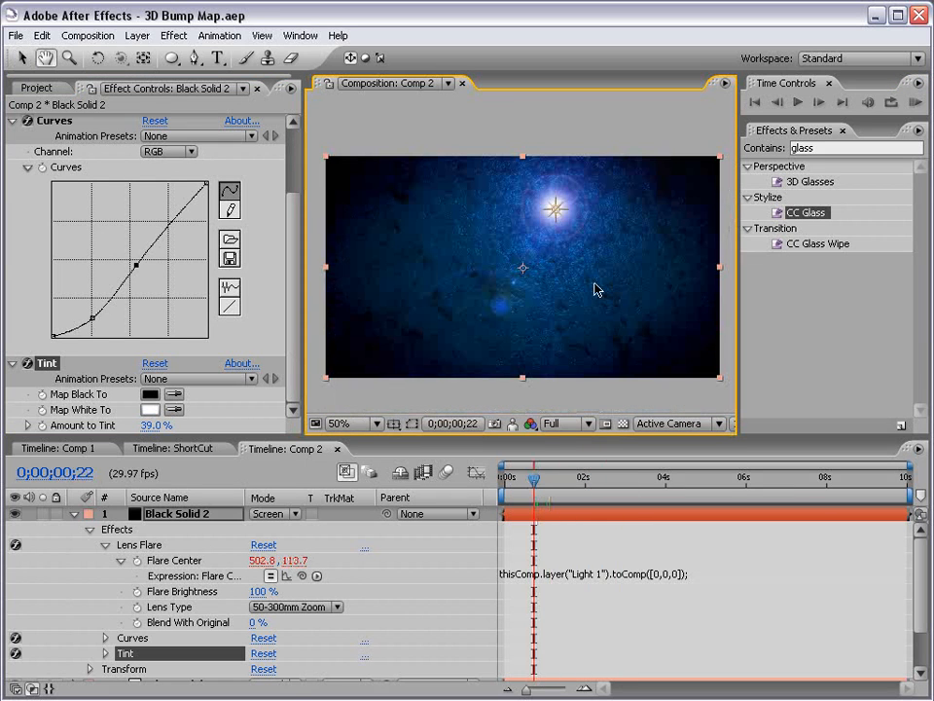